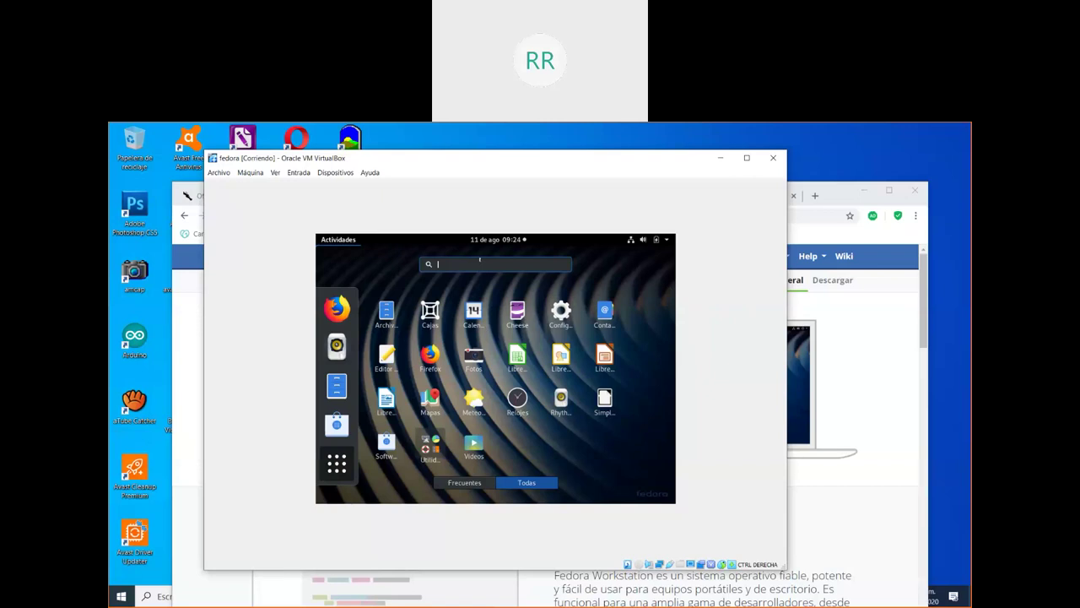
Step: Search the Fedora applications for "terminal" and open the Terminal
type("t")
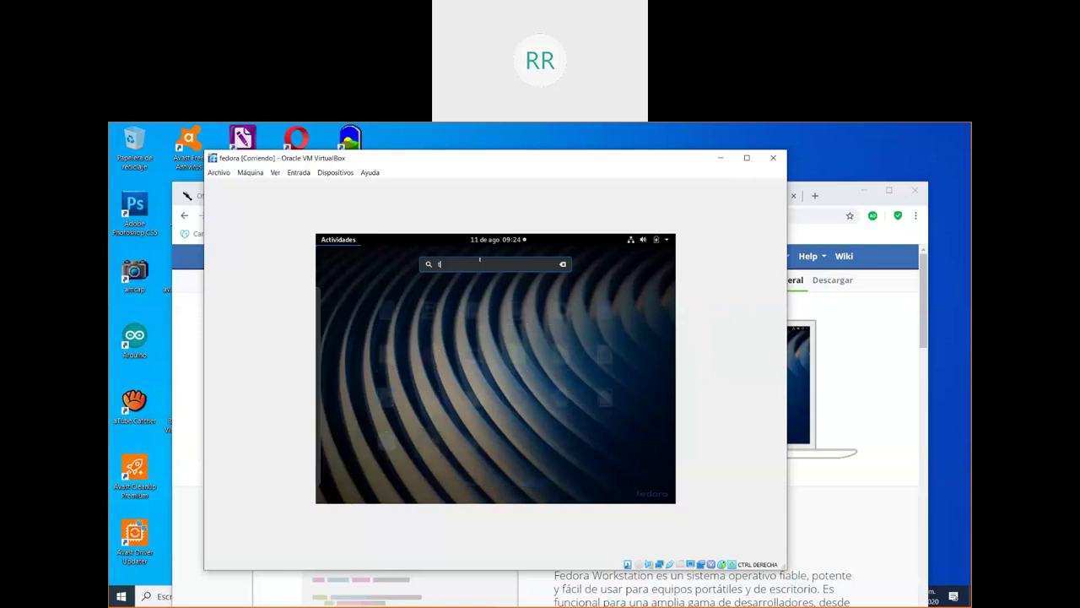
type("e")
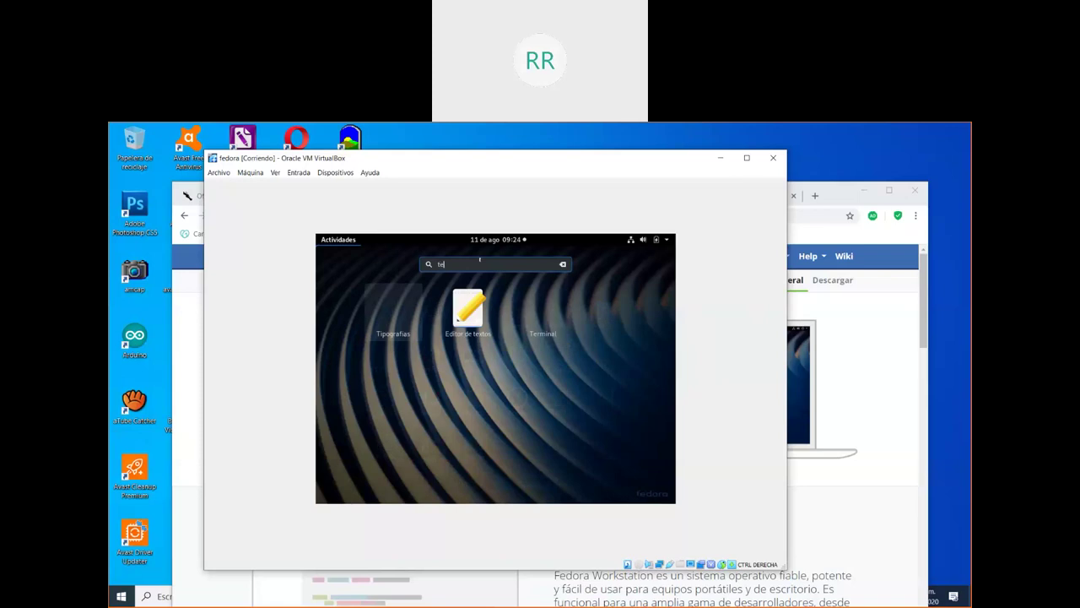
type("rmina")
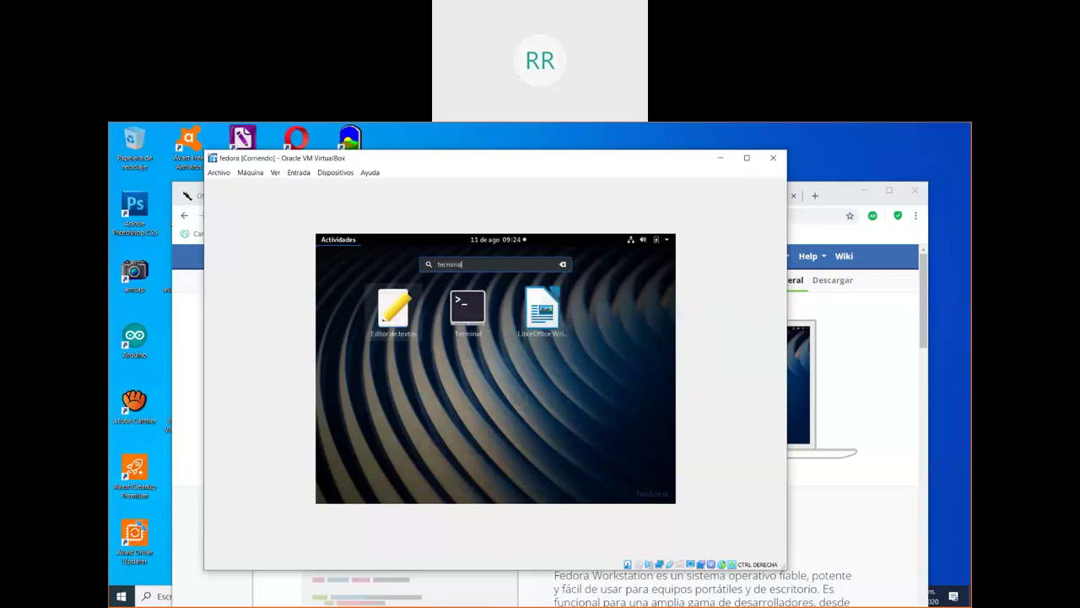
type("l")
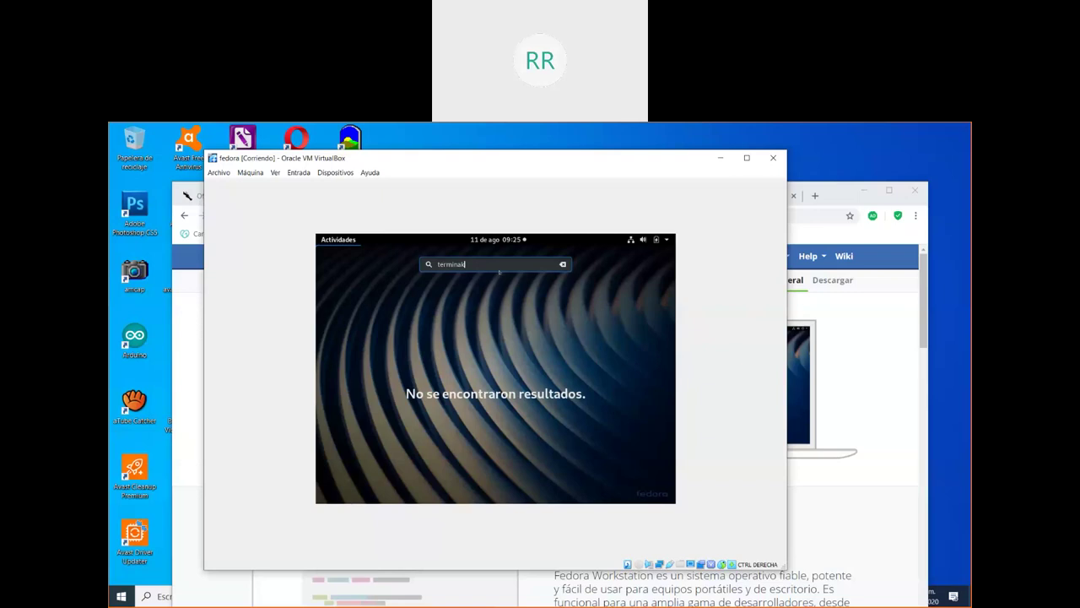
key("BackSpace")
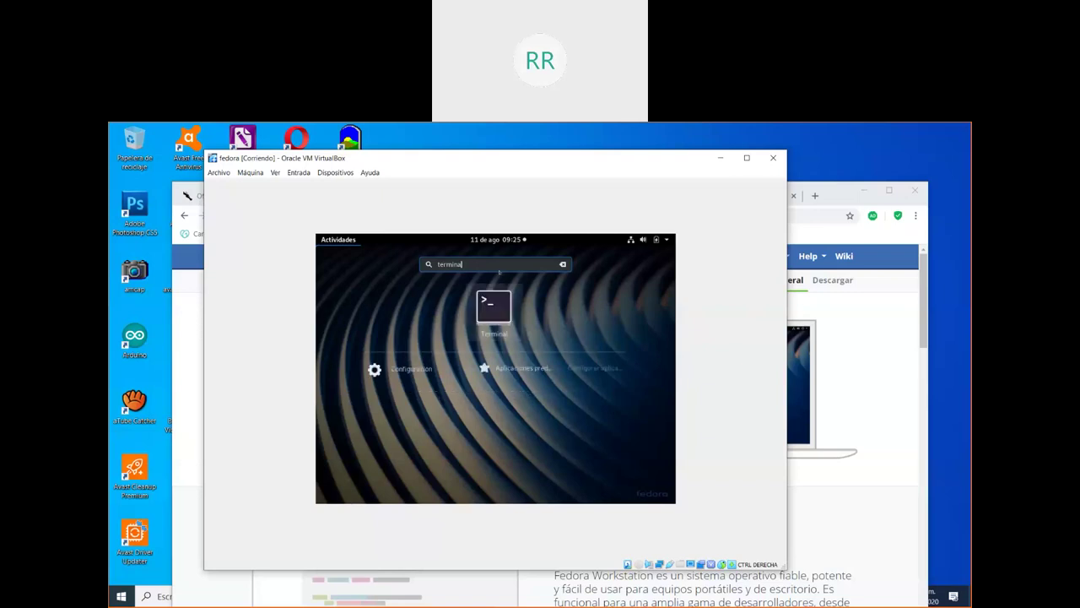
type("l")
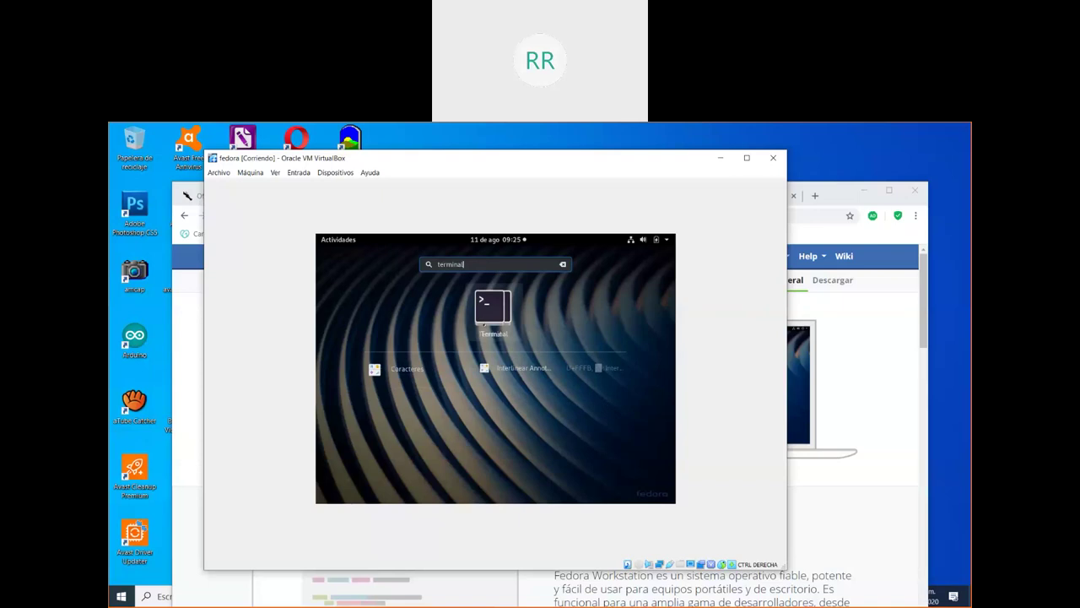
left_click(484, 325)
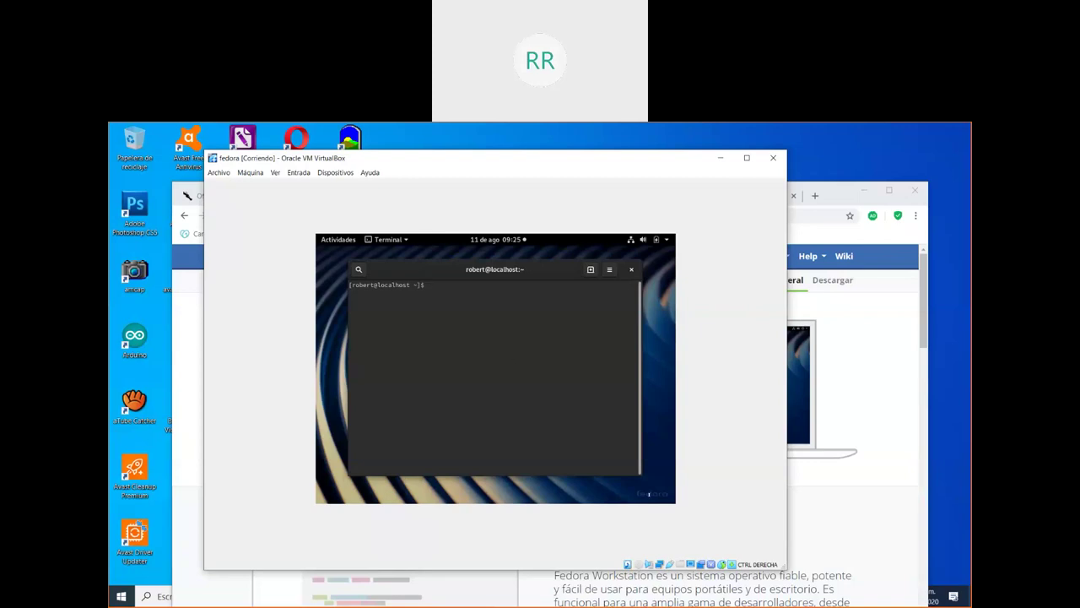
Step: Enlarge the Terminal window inside Fedora and reposition the virtual machine window on the desktop
left_click_drag(639, 473, 666, 493)
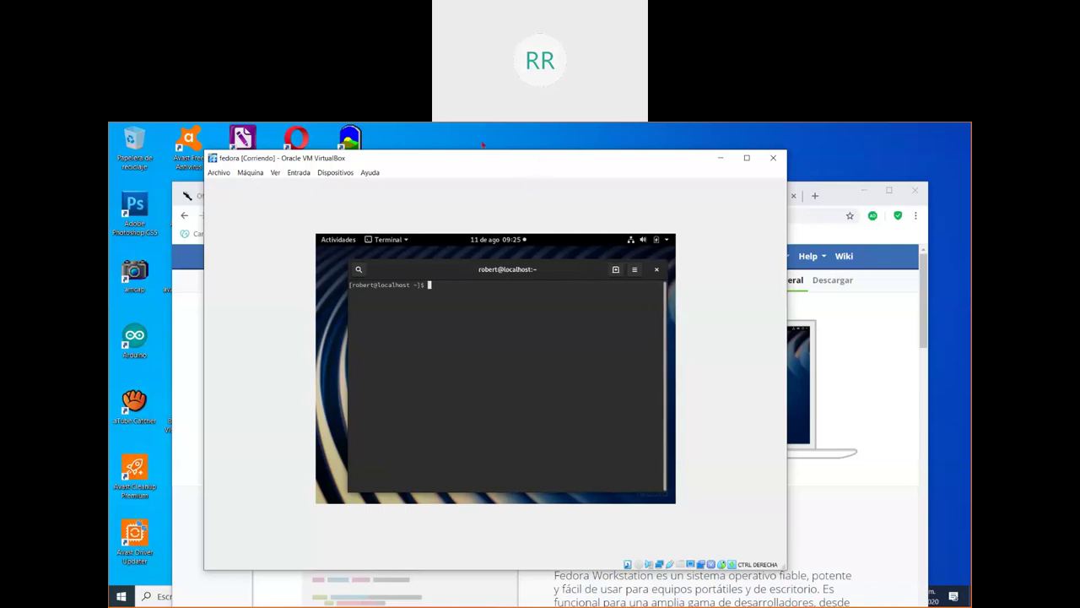
left_click_drag(483, 152, 422, 135)
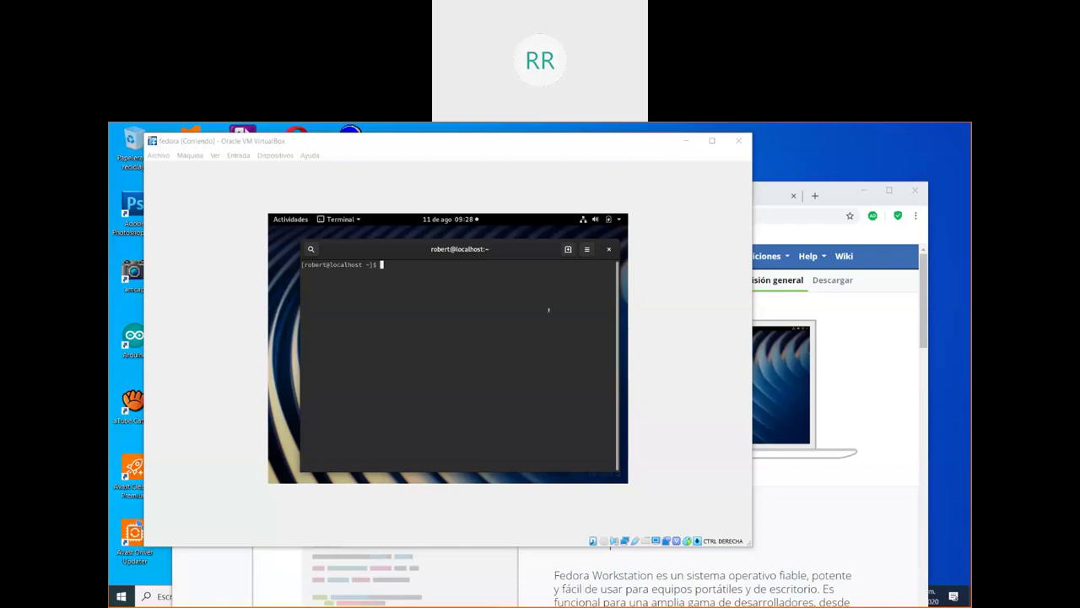
left_click(445, 337)
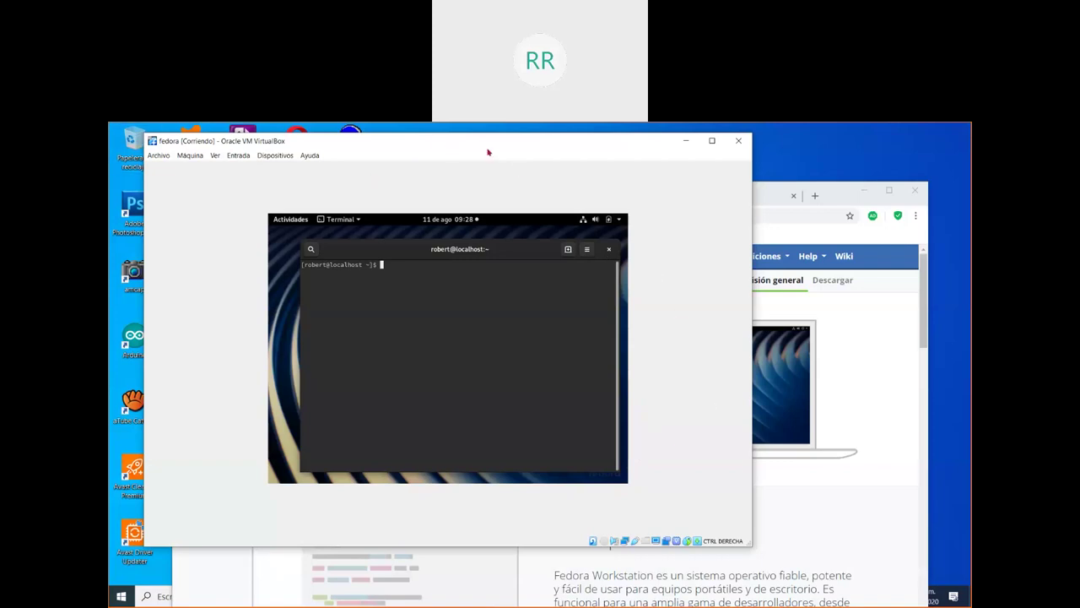
Step: Shut down the running fedora virtual machine with an ACPI shutdown
left_click_drag(488, 152, 566, 158)
left_click(239, 162)
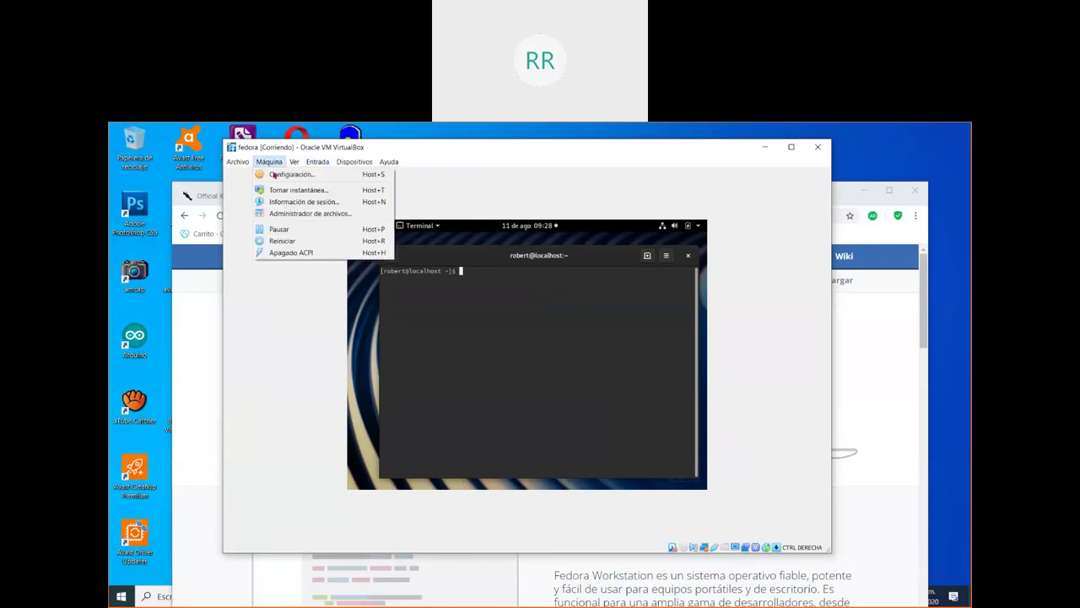
left_click(314, 257)
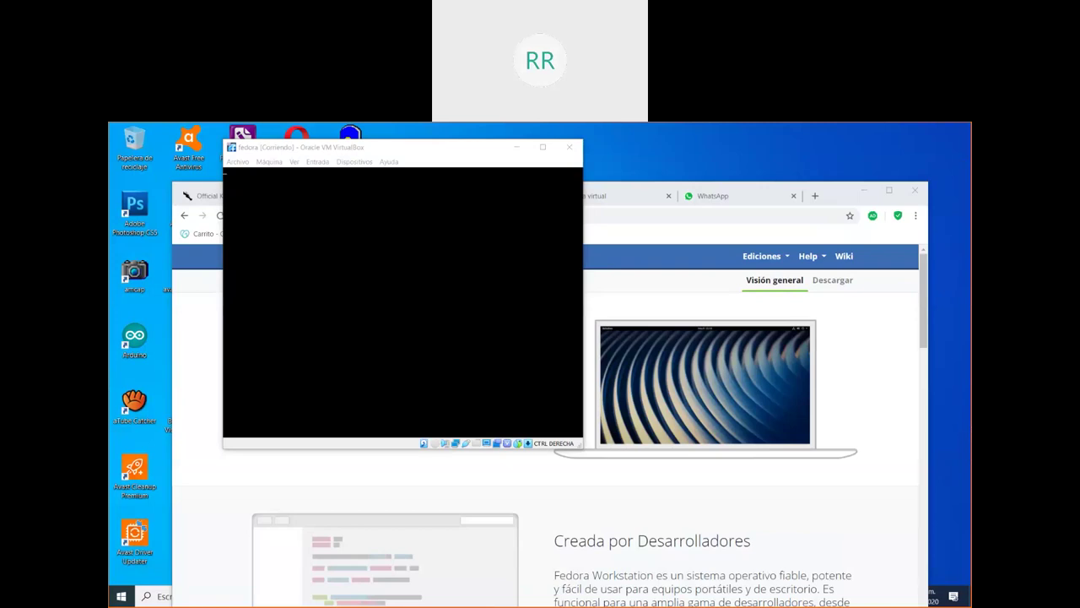
left_click(411, 154)
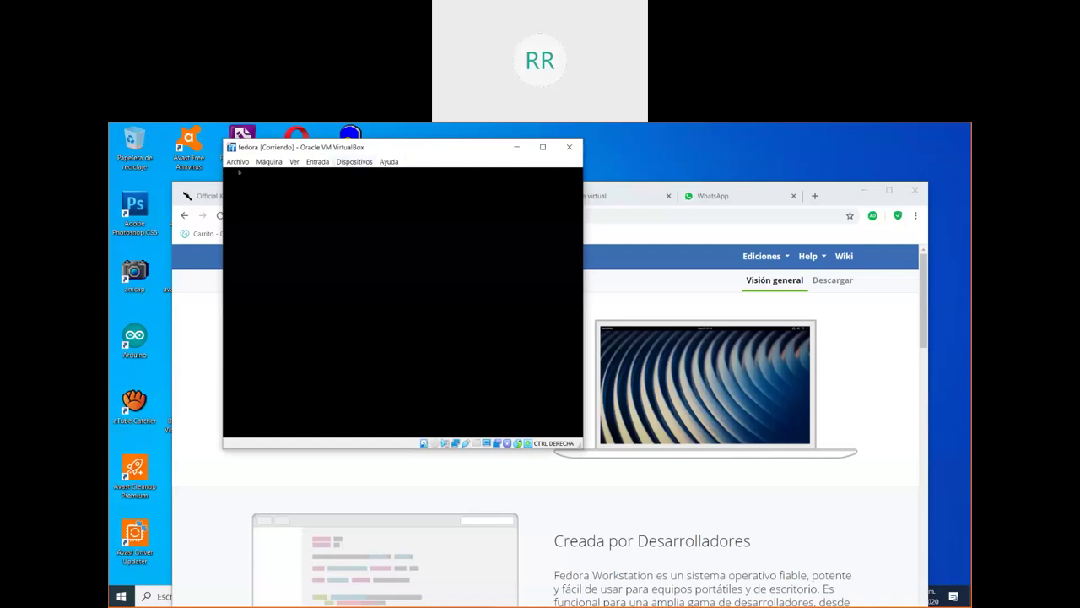
left_click(237, 161)
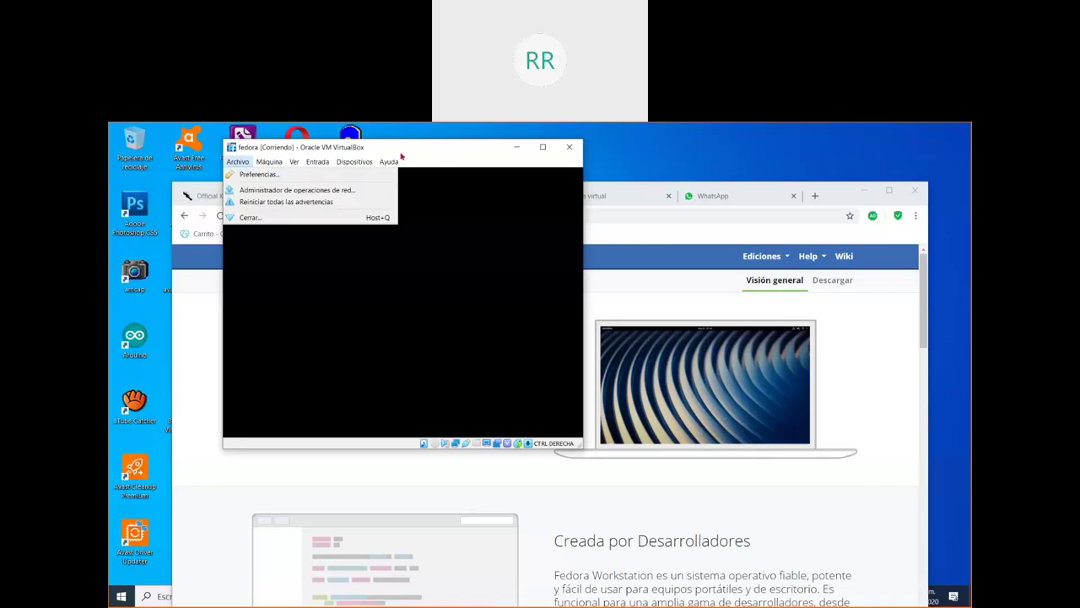
left_click(447, 156)
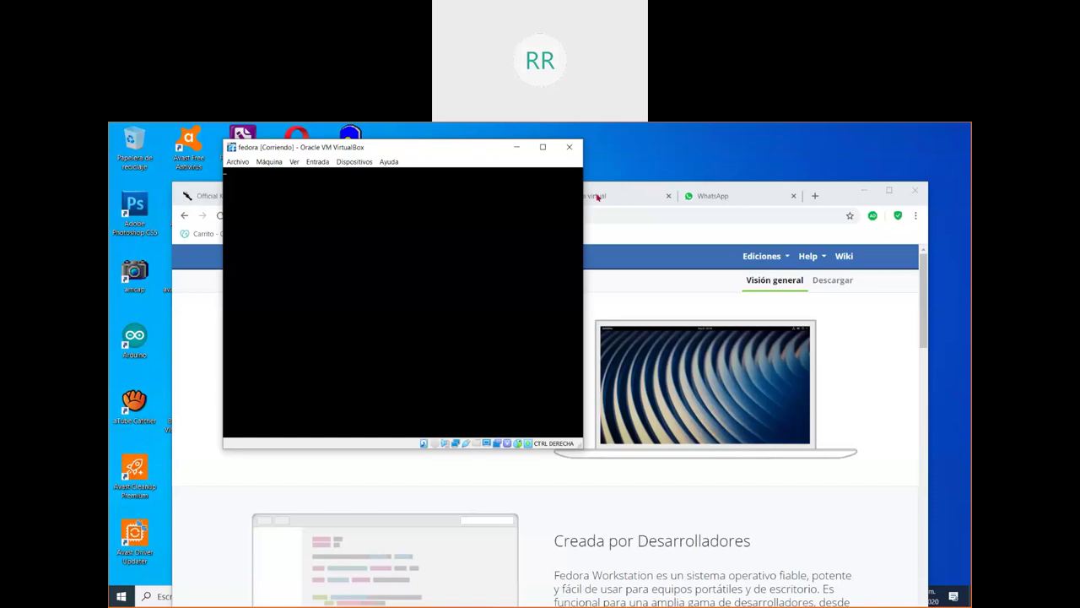
left_click_drag(470, 151, 596, 198)
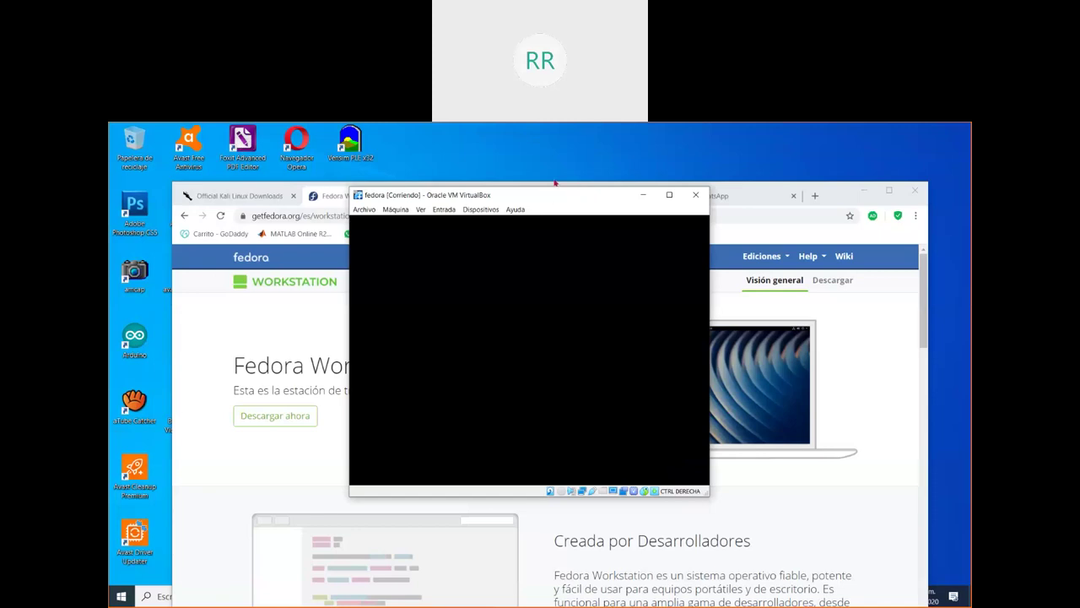
left_click_drag(555, 182, 555, 182)
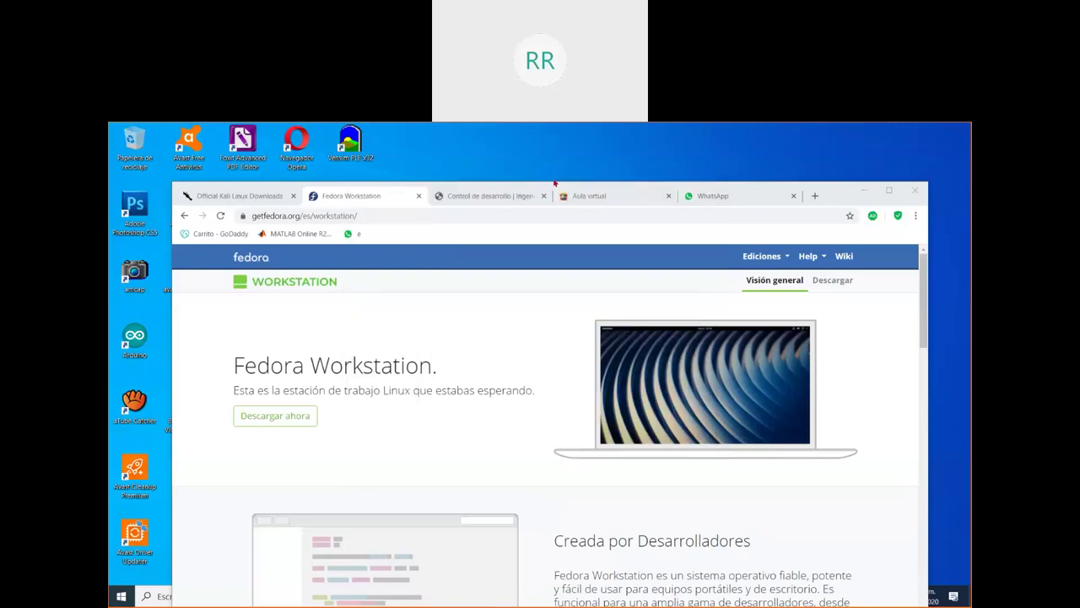
Step: Switch to the VirtualBox manager and start creating a new virtual machine named Fedora 2
key("alt+Tab")
key("alt+Tab")
key("alt+Tab")
key("alt+Tab")
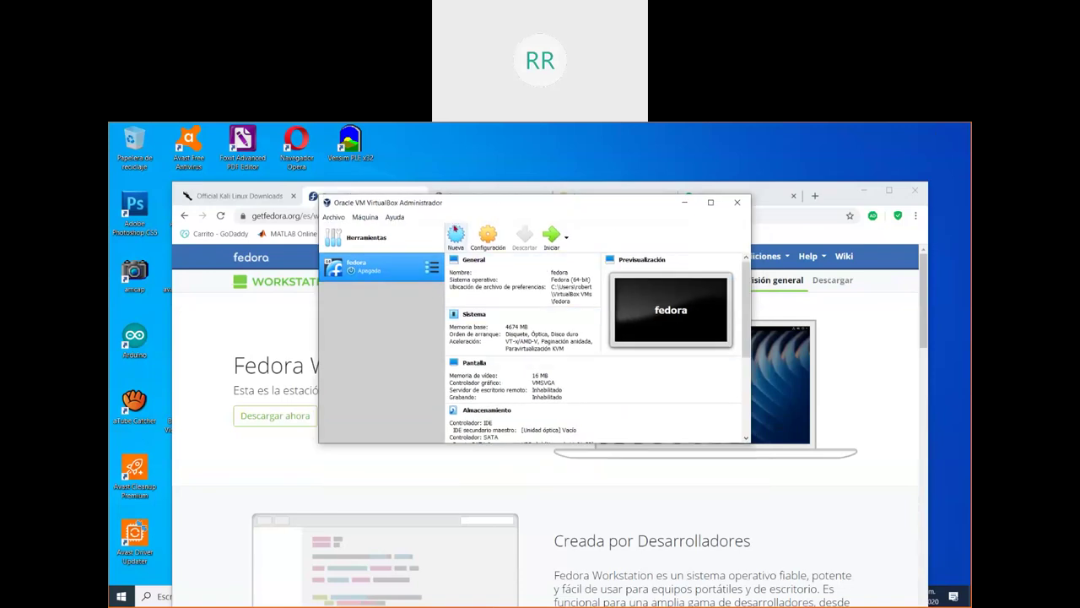
left_click(456, 239)
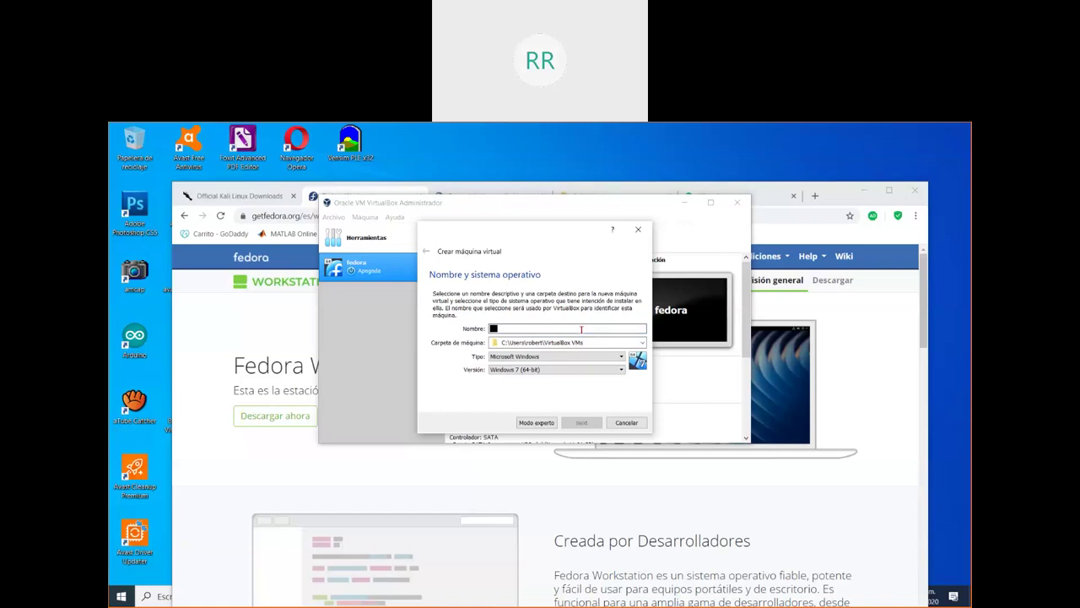
type("Nedora")
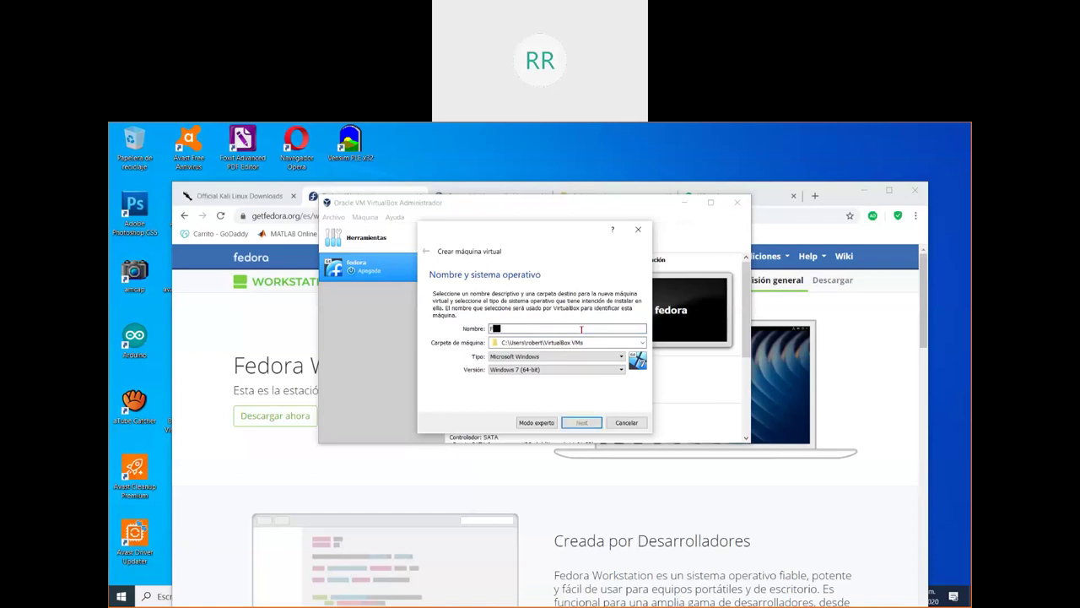
type(" 3")
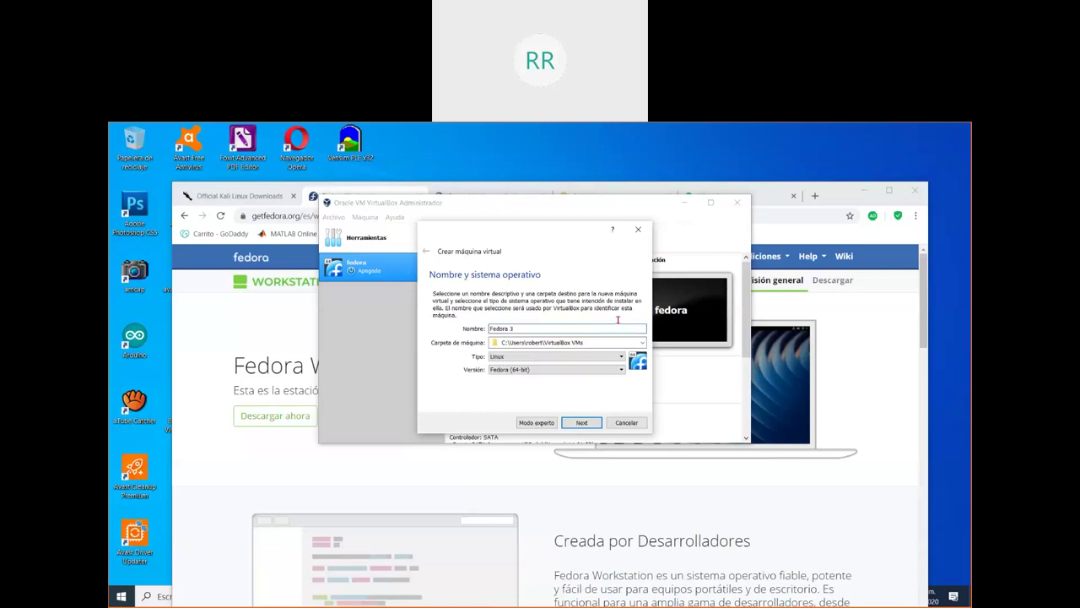
key("BackSpace")
type("2")
Step: Set the new machine's operating system type to Linux and version to Fedora (64-bit), and continue to the memory settings
left_click(544, 358)
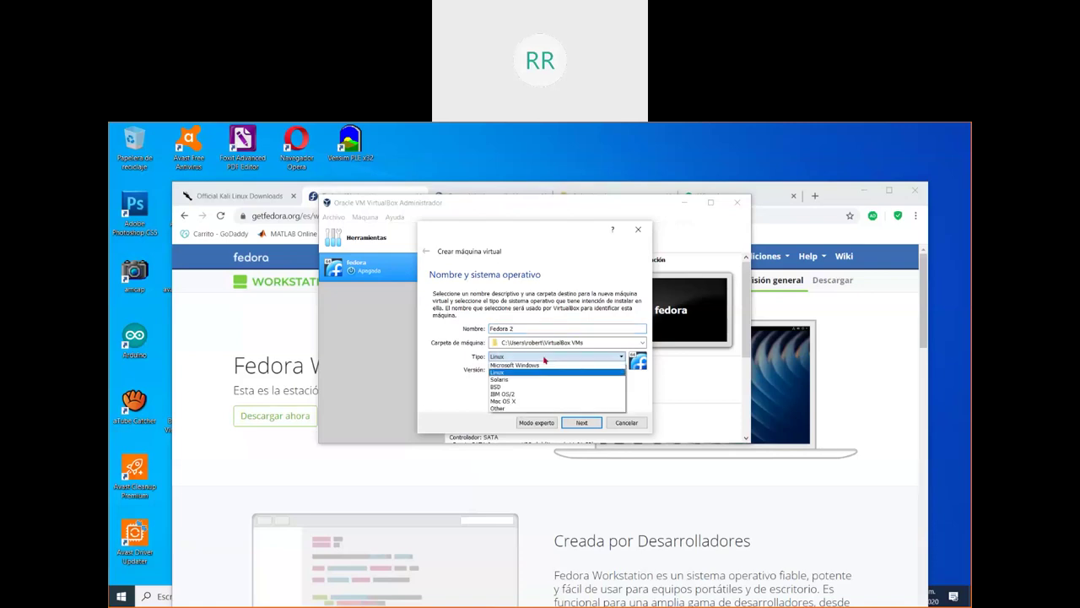
left_click(537, 371)
left_click(537, 371)
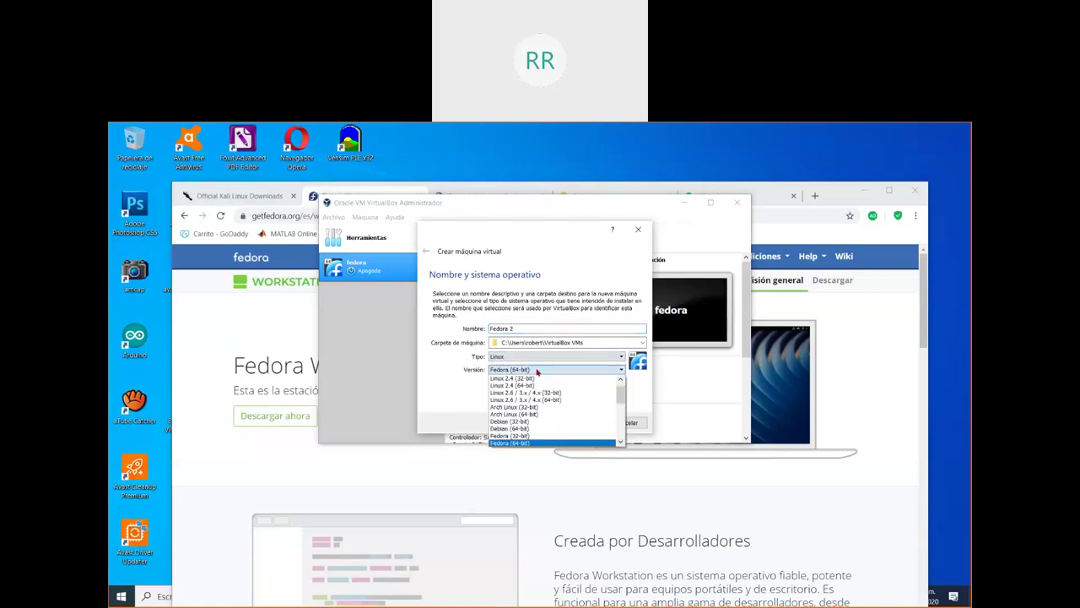
left_click(514, 443)
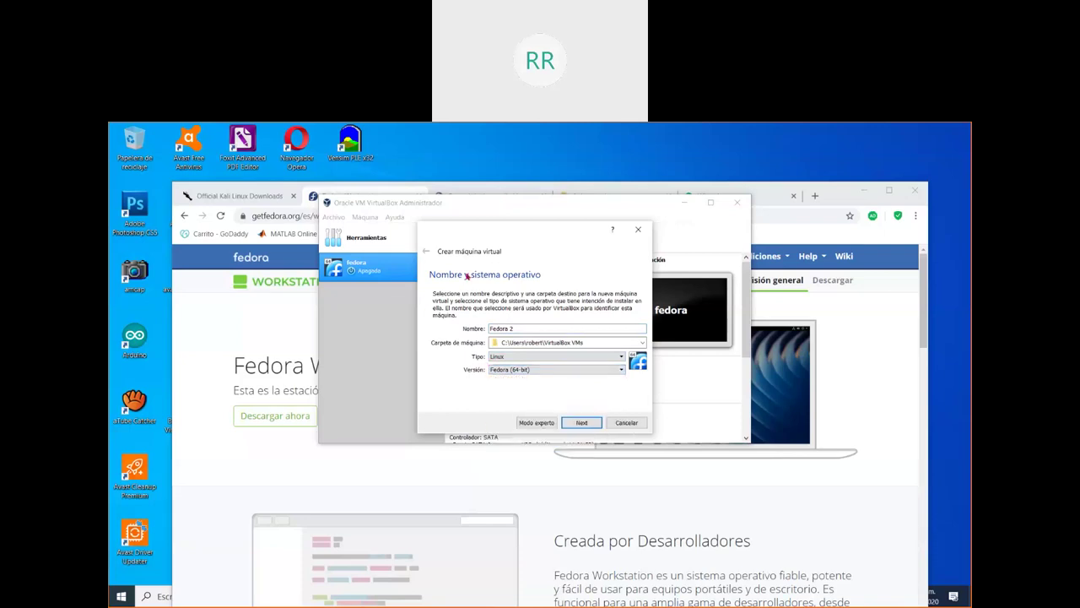
left_click(582, 424)
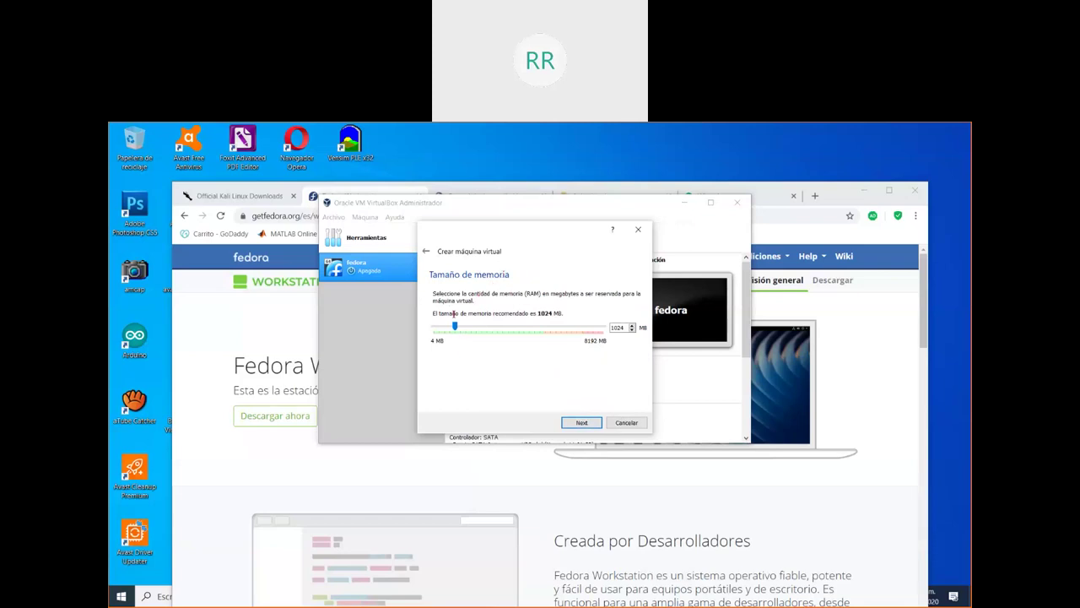
Step: Allocate 5086 MB of memory to the machine and configure a new dynamically allocated VHD virtual hard disk
left_click_drag(455, 327, 539, 332)
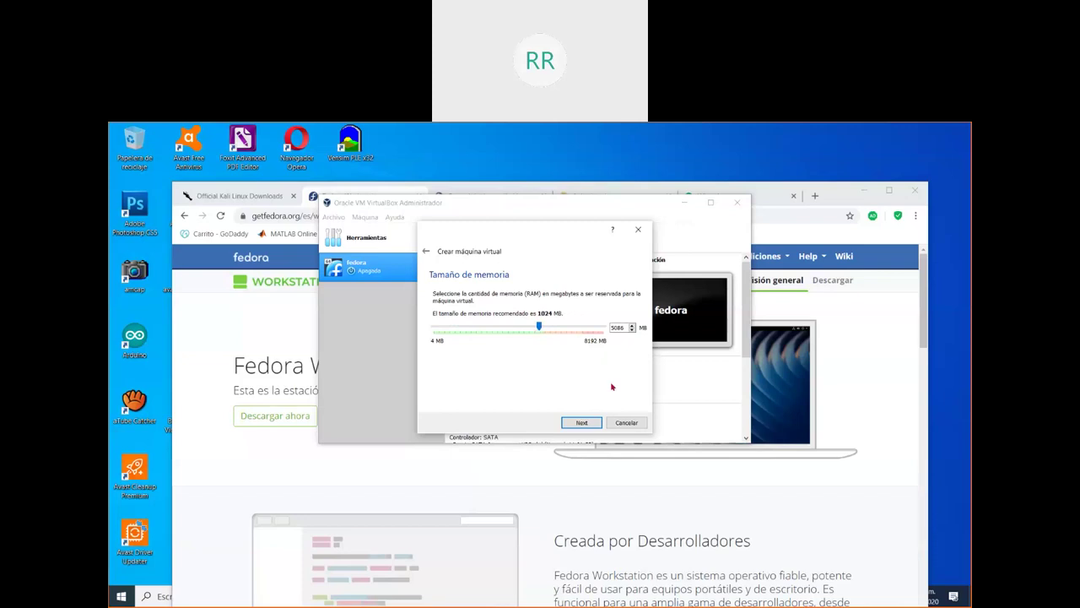
left_click(582, 423)
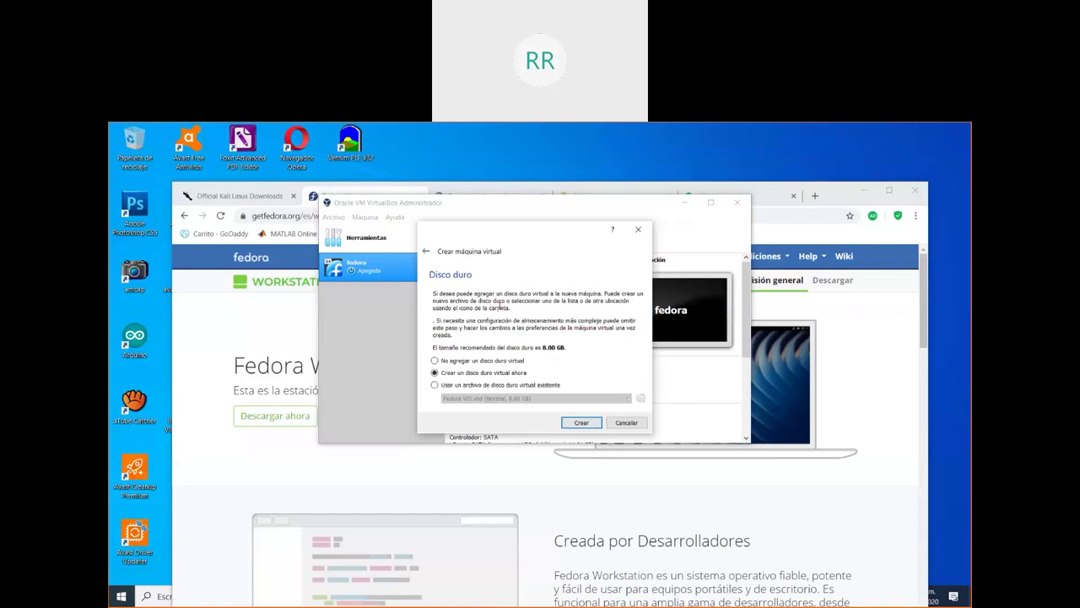
left_click(587, 424)
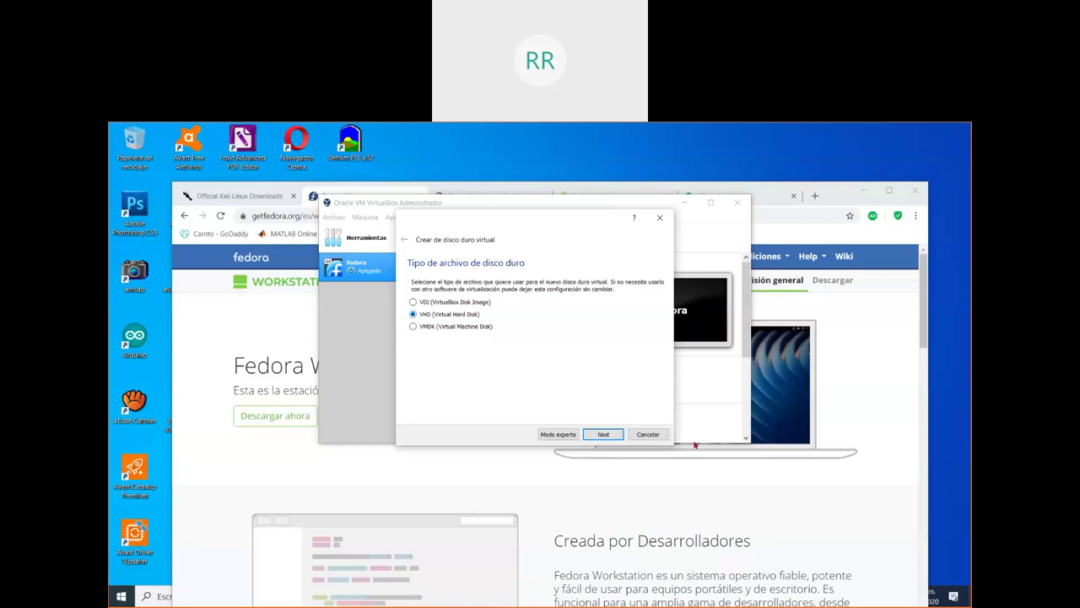
left_click(609, 434)
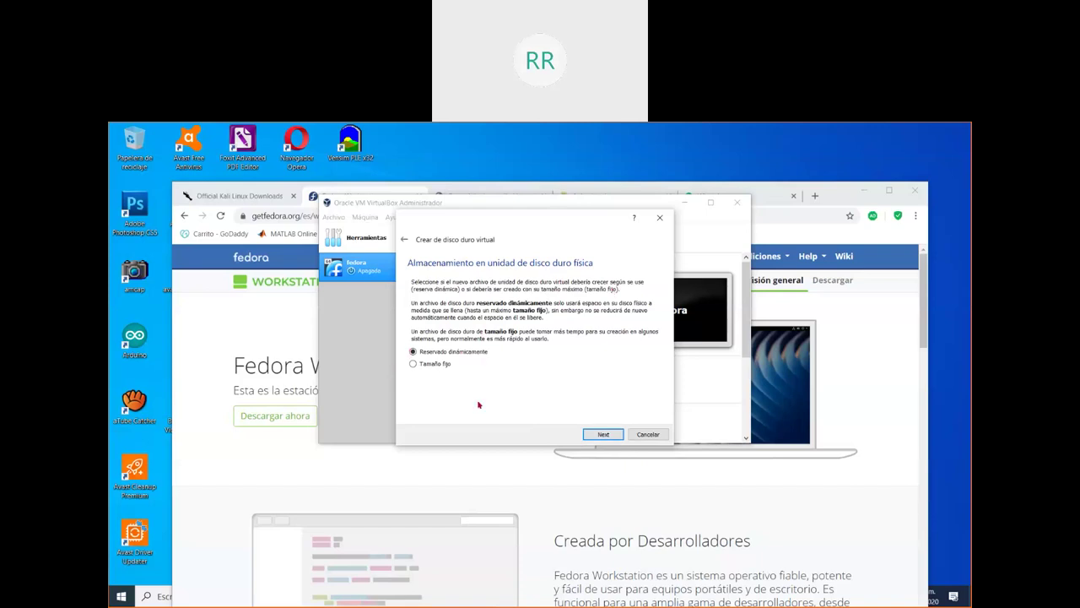
left_click(608, 435)
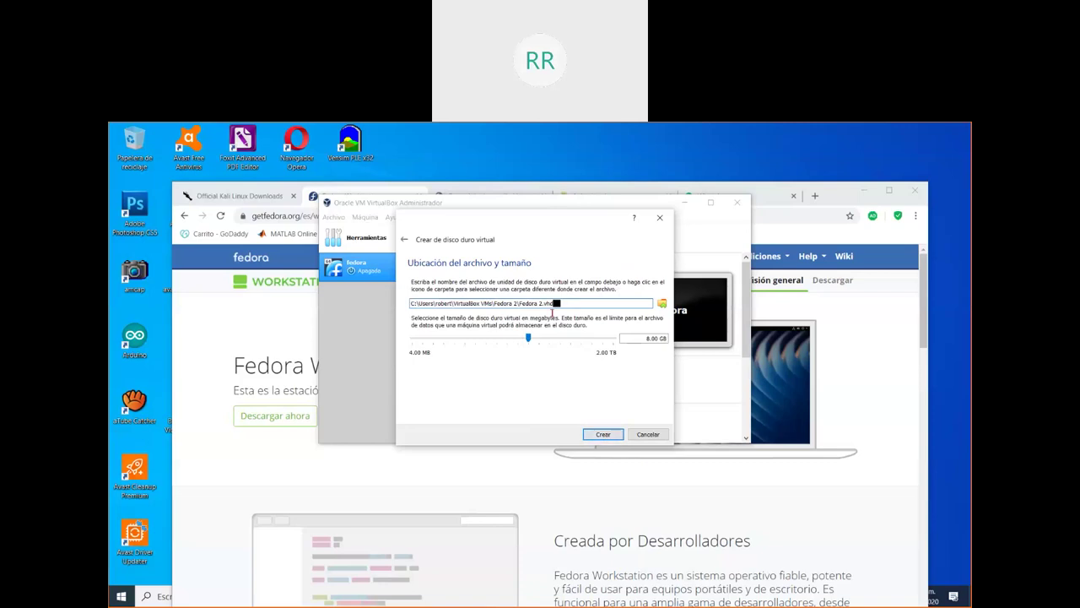
Step: Set the virtual disk's location to the Fedora folder on drive E: under the name Fedora 2, and create the 8.00 GB disk
left_click(662, 303)
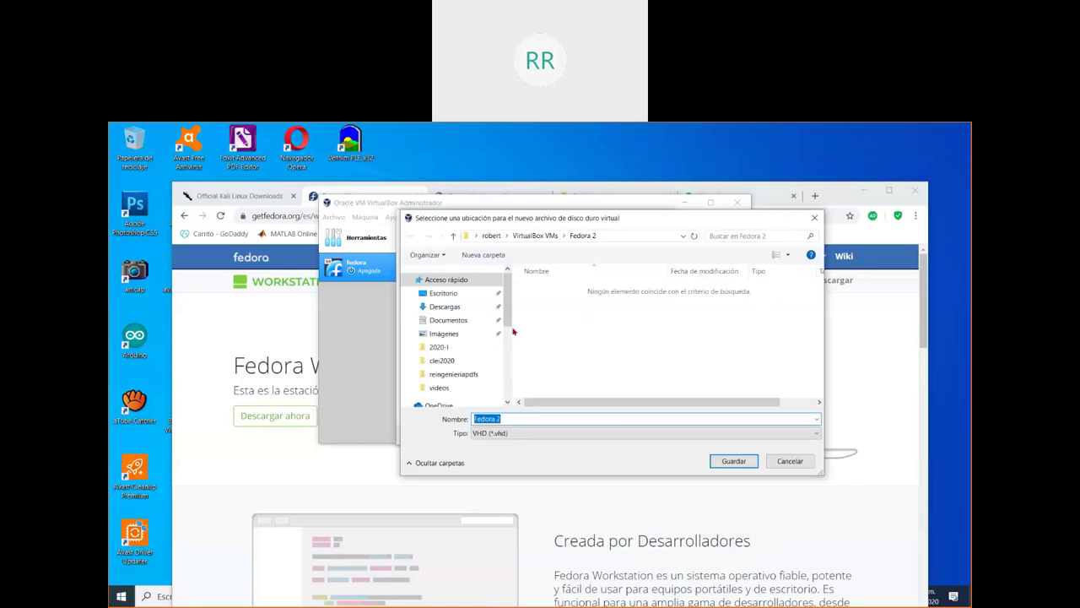
left_click_drag(504, 317, 506, 376)
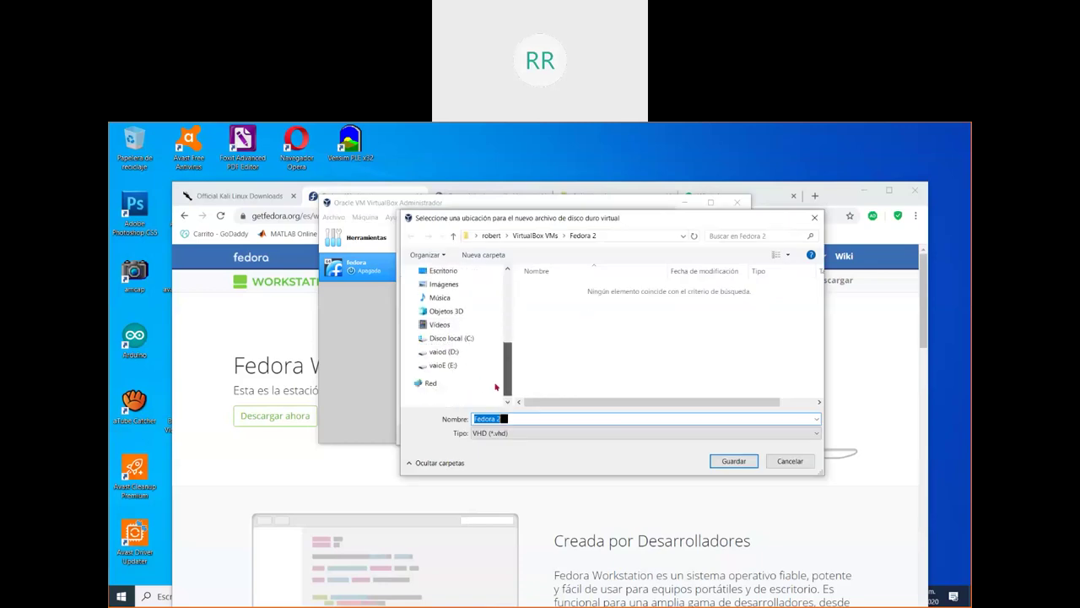
left_click(441, 367)
left_click(596, 330)
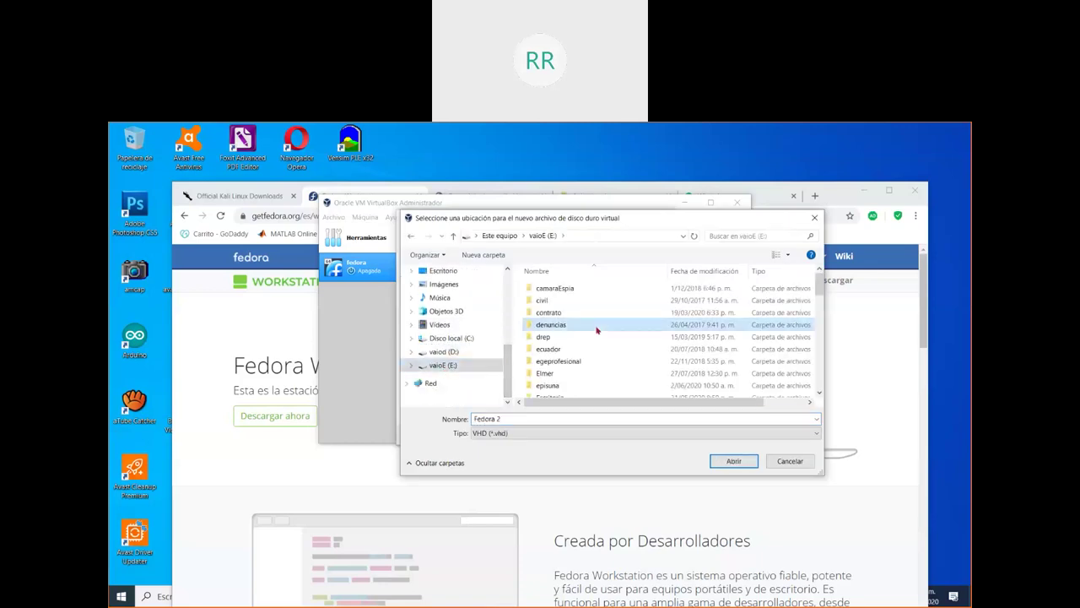
scroll(597, 330, "down", 4)
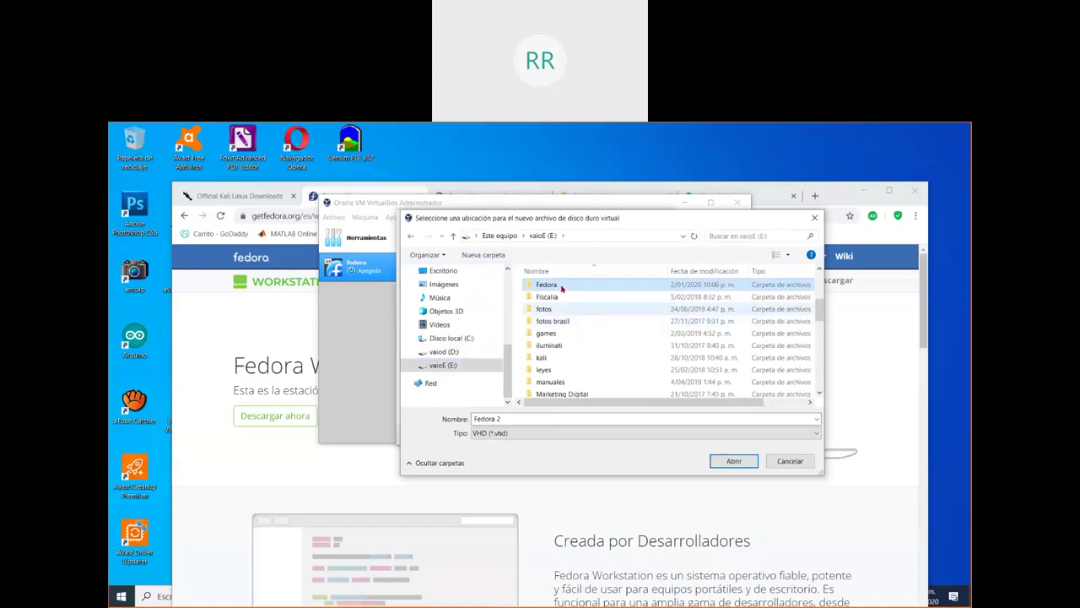
double_click(547, 284)
left_click(570, 416)
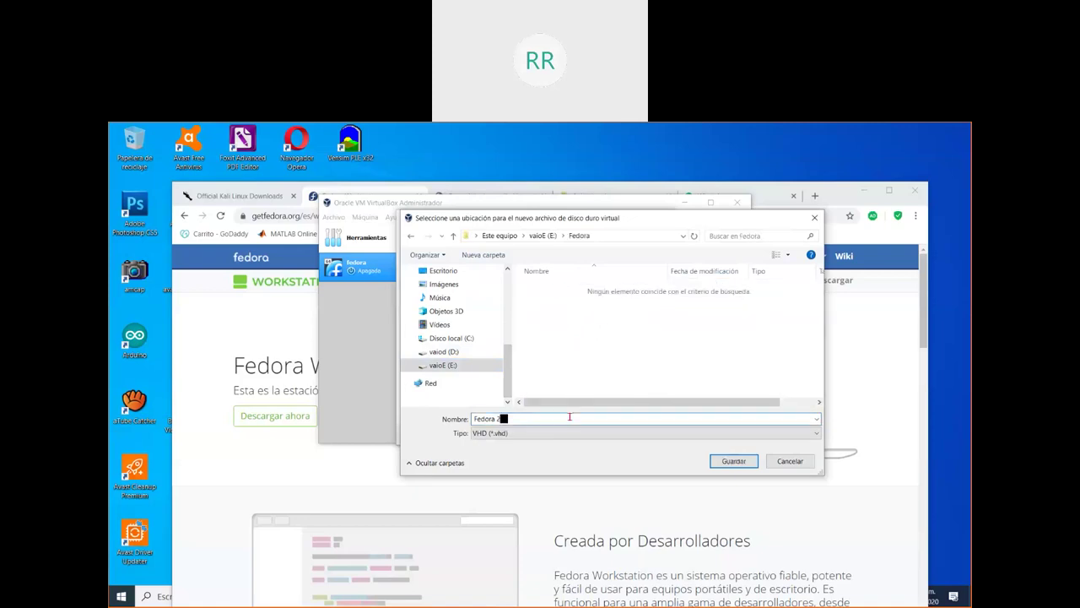
left_click(733, 462)
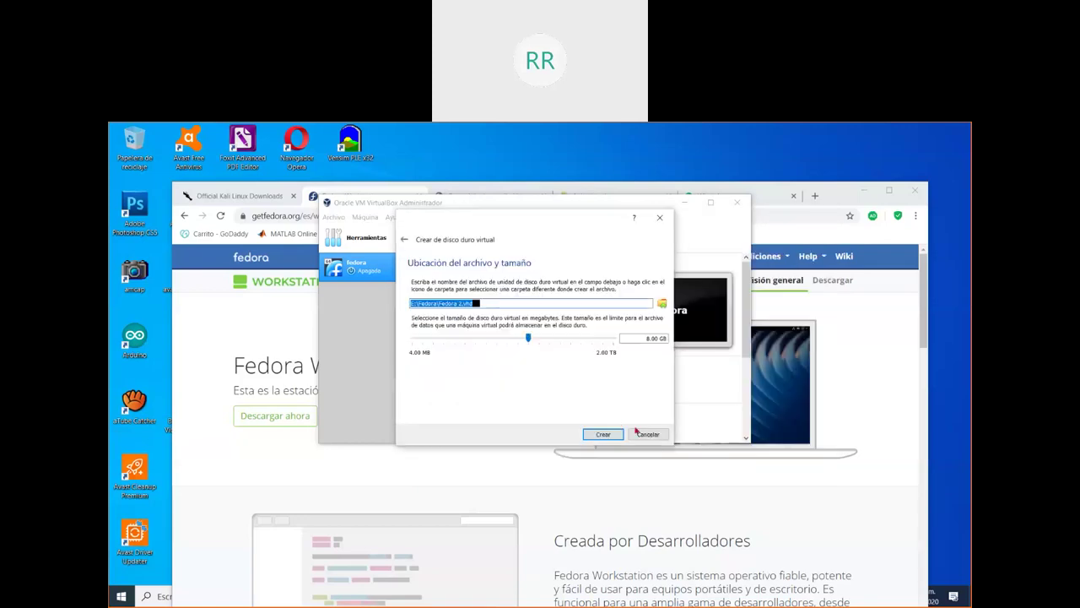
left_click(606, 434)
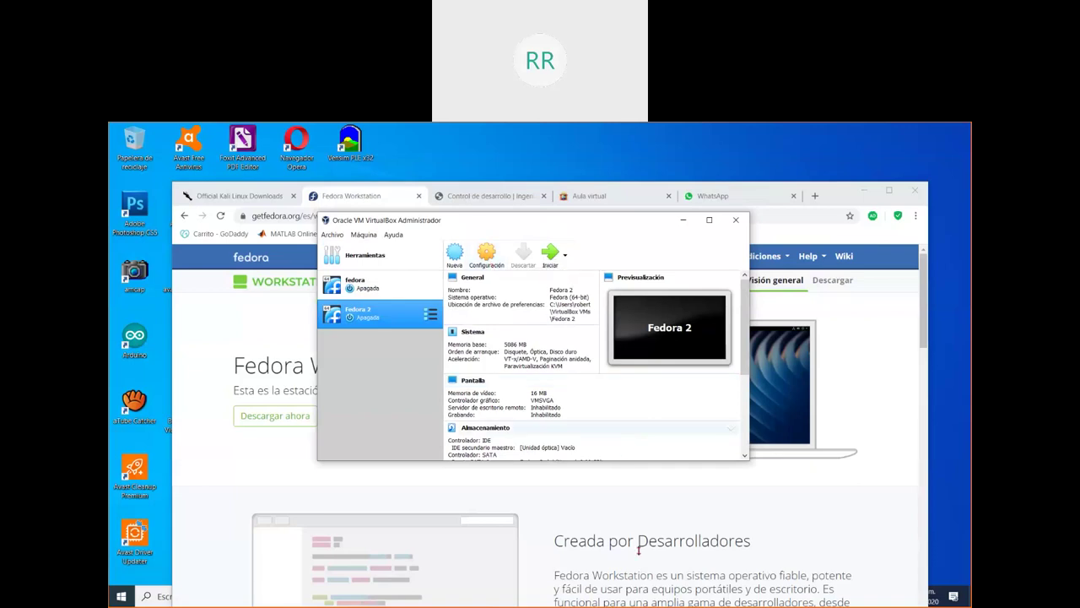
Step: Enlarge and reposition the manager window to show all of Fedora 2's details, and open that machine's storage settings
double_click(644, 214)
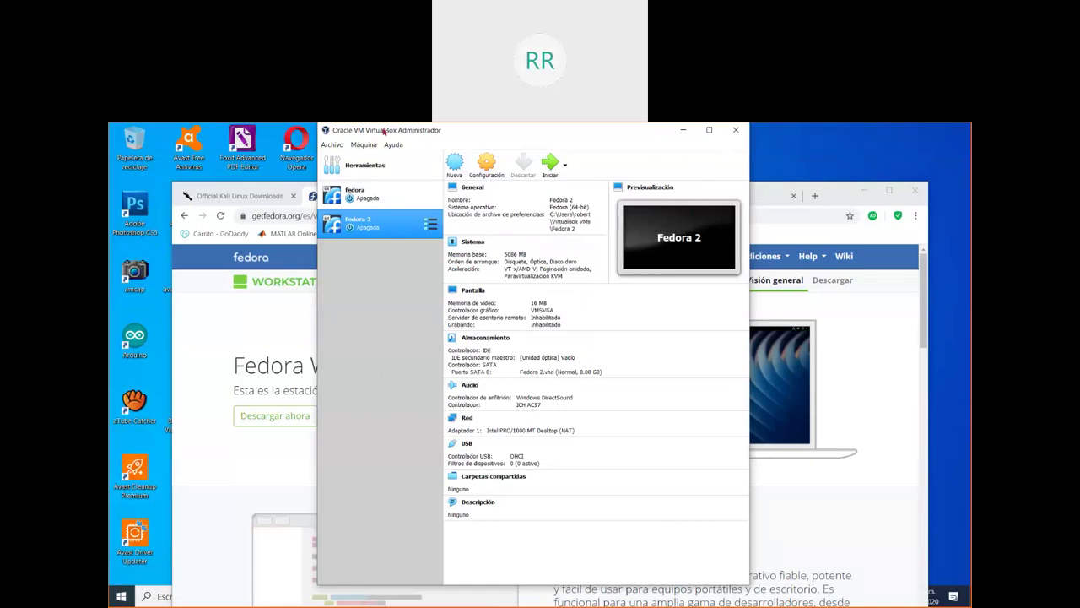
left_click(675, 187)
left_click_drag(673, 127, 648, 189)
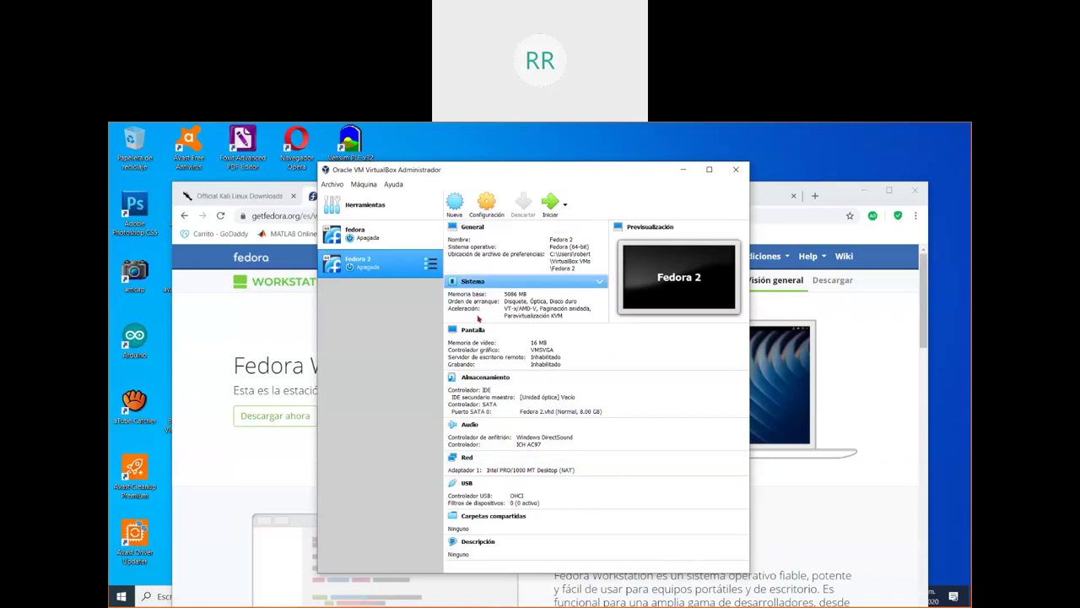
left_click(488, 209)
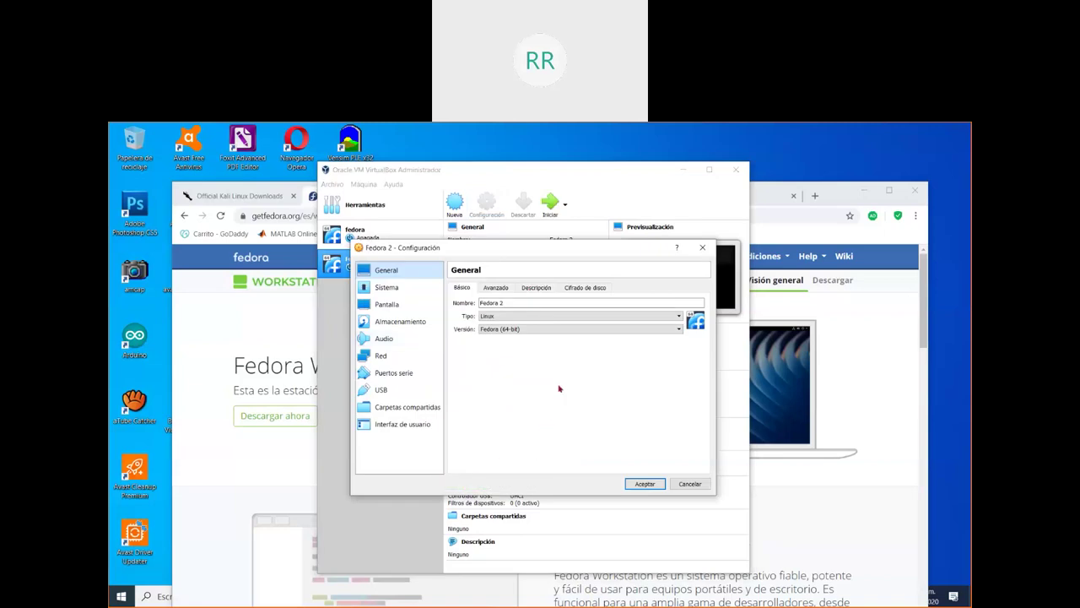
left_click(403, 323)
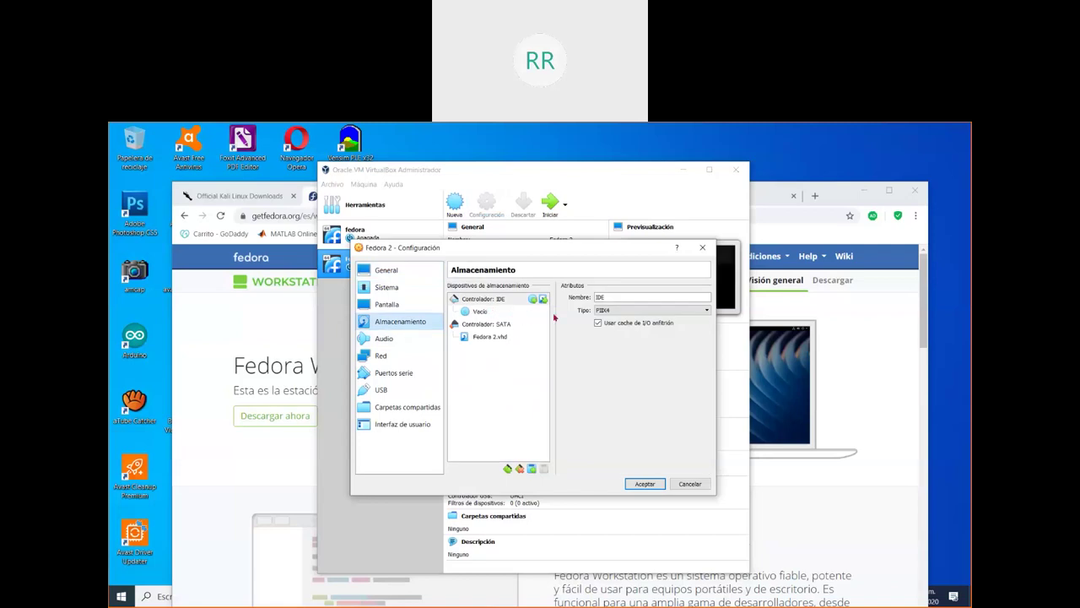
left_click(716, 145)
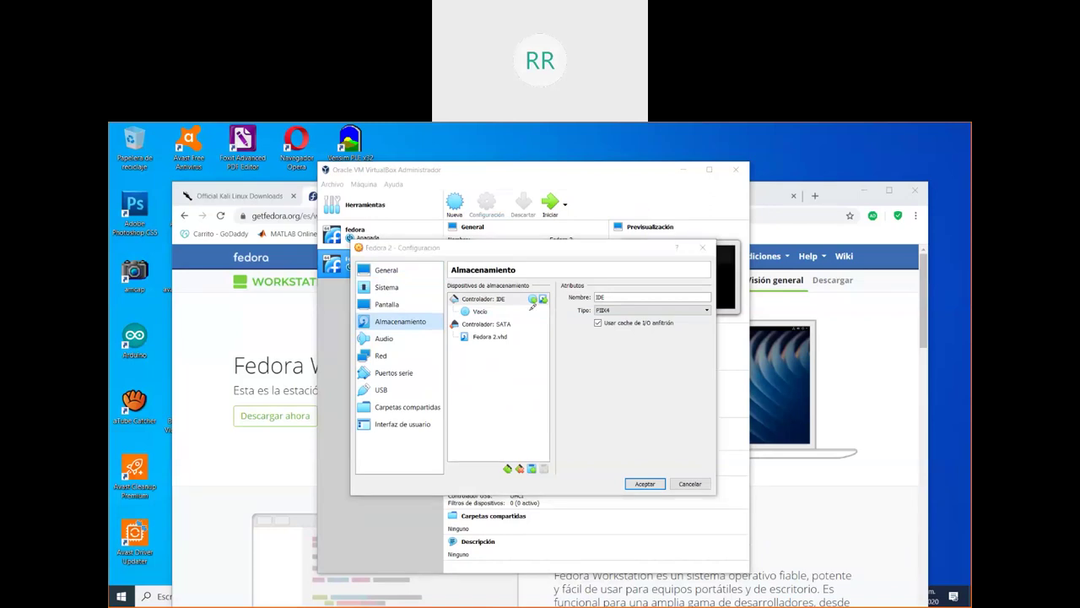
mouse_move(510, 312)
left_mouse_down()
mouse_move(549, 312)
mouse_move(512, 313)
left_mouse_up()
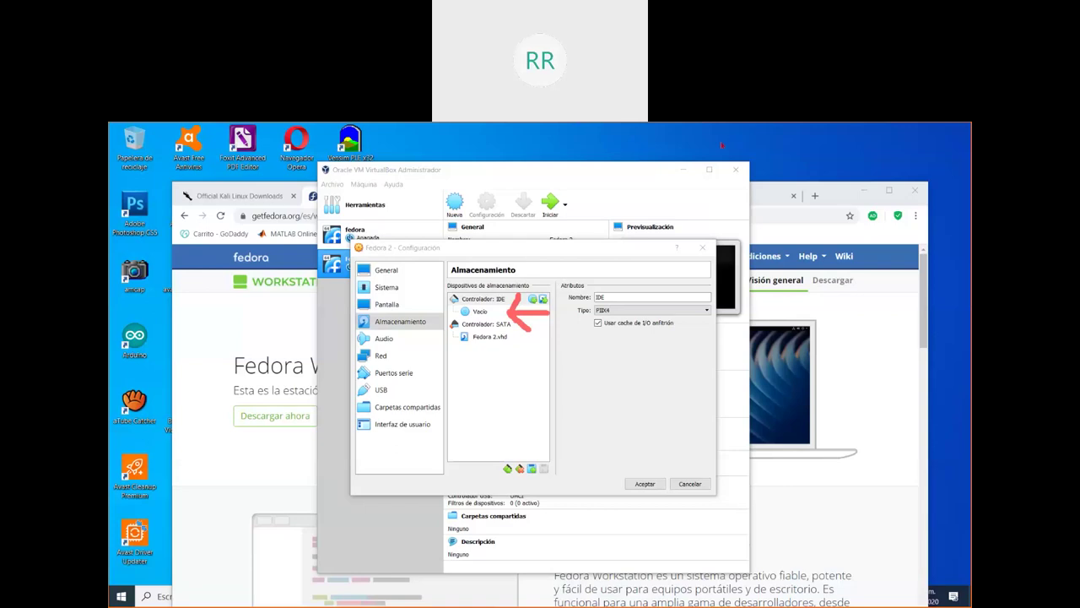
Step: Examine the empty optical drive's IDE connection options and disk sources, and close the settings without choosing a disk file
left_click(499, 314)
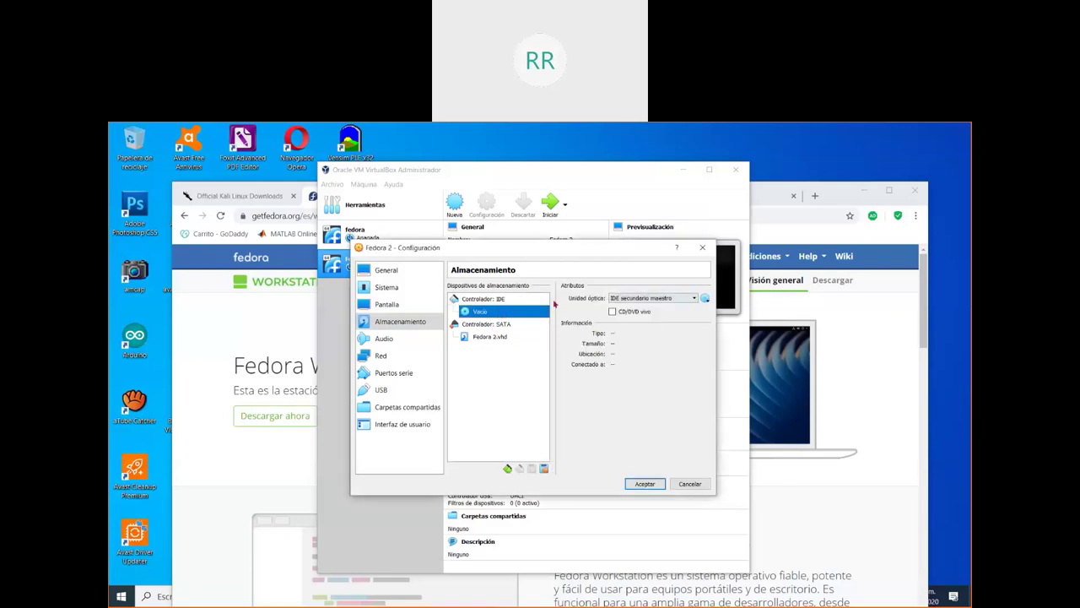
left_click(658, 301)
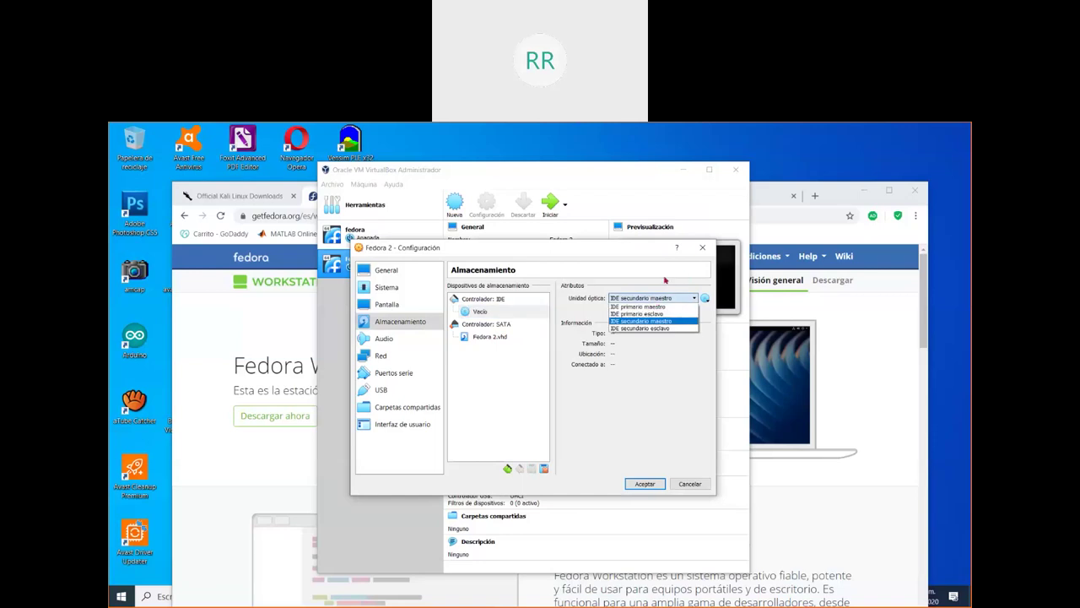
left_click(583, 297)
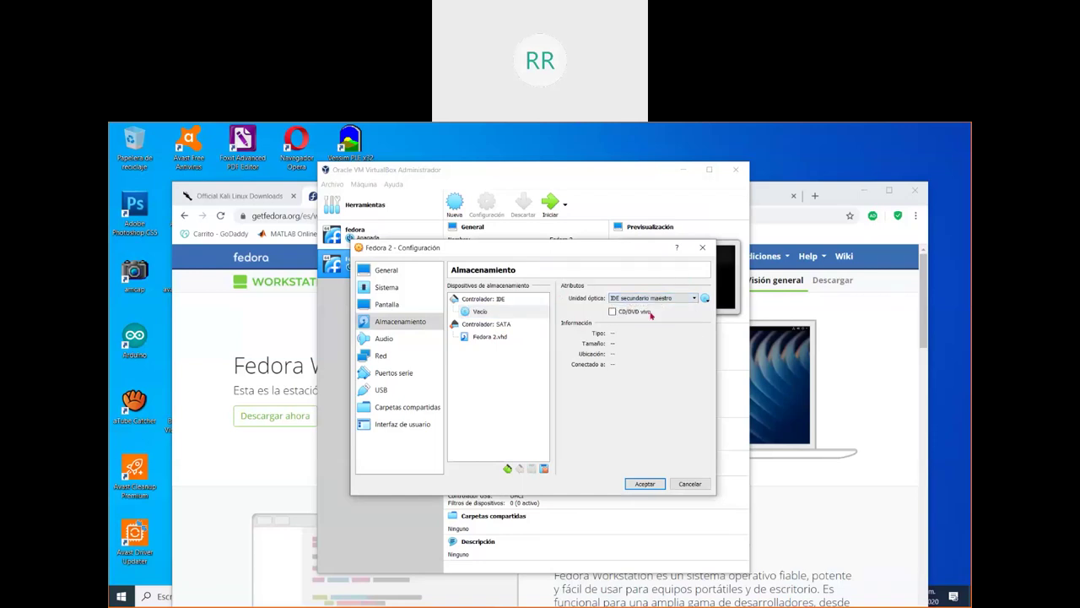
left_click(707, 299)
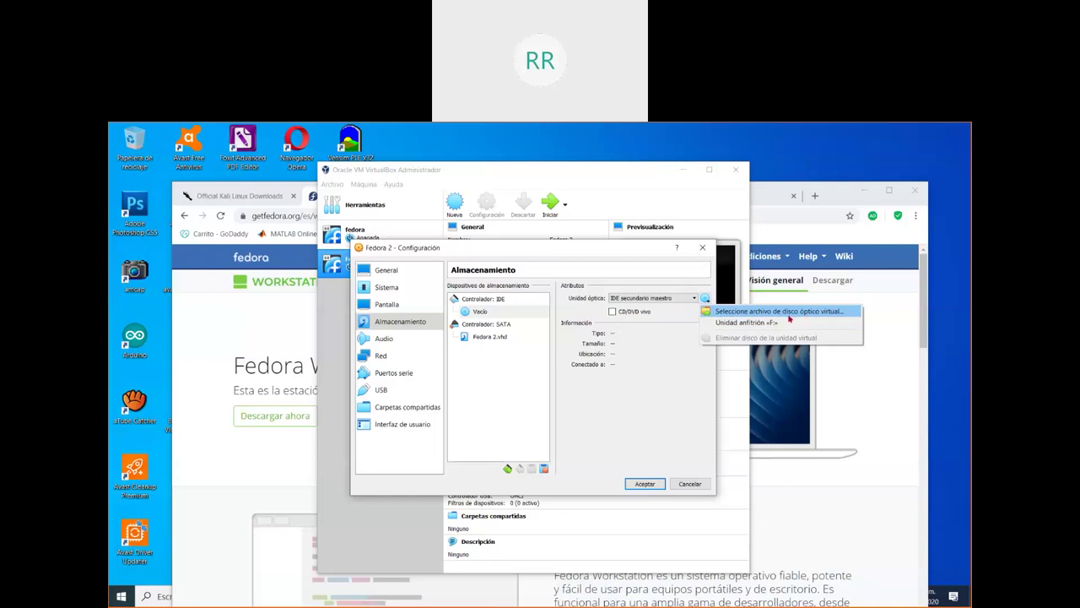
left_click(565, 255)
left_click(709, 252)
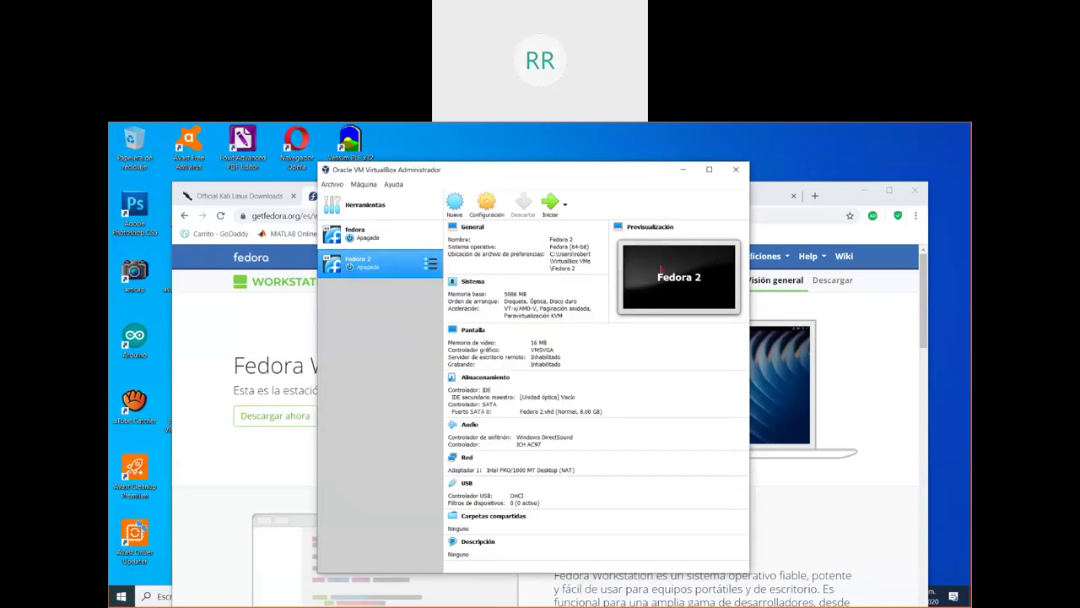
Step: Try to start Fedora 2 without a startup disk, dismissing the disk selection and the keyboard capture notice
left_click(552, 209)
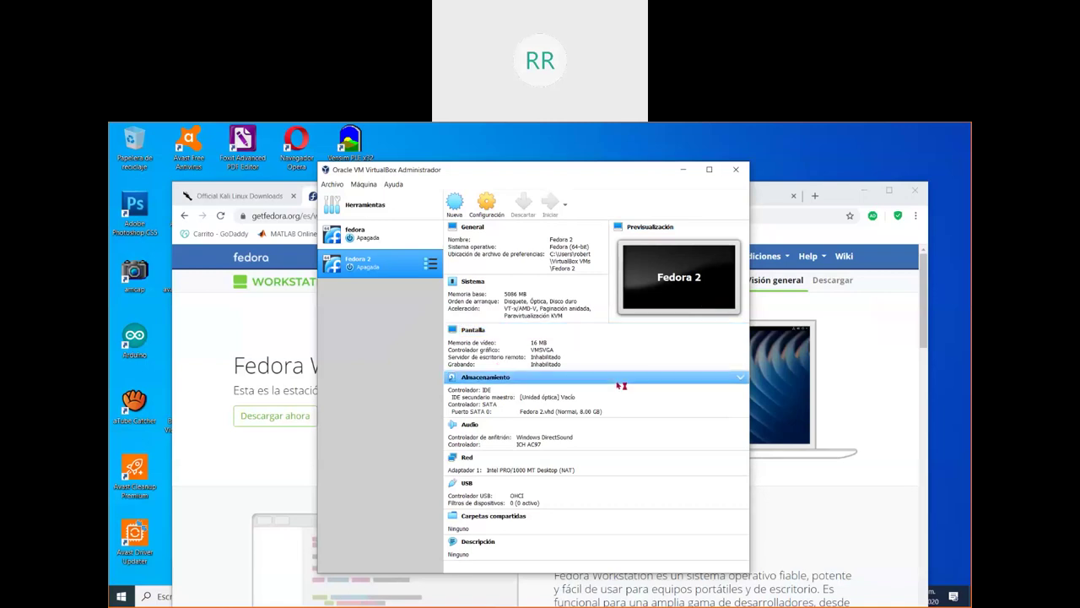
key("Return")
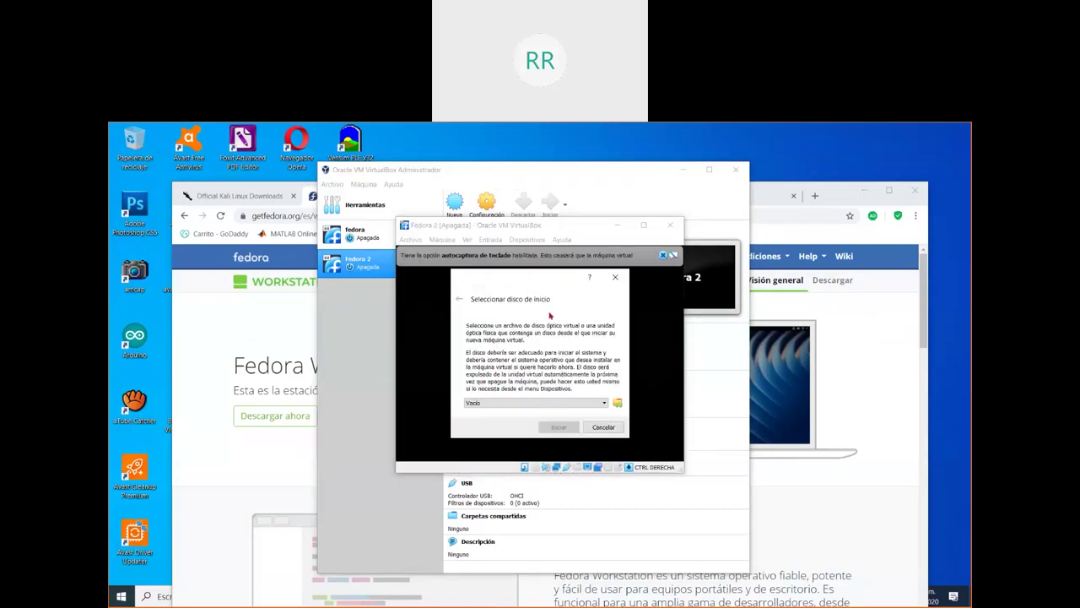
left_click(512, 405)
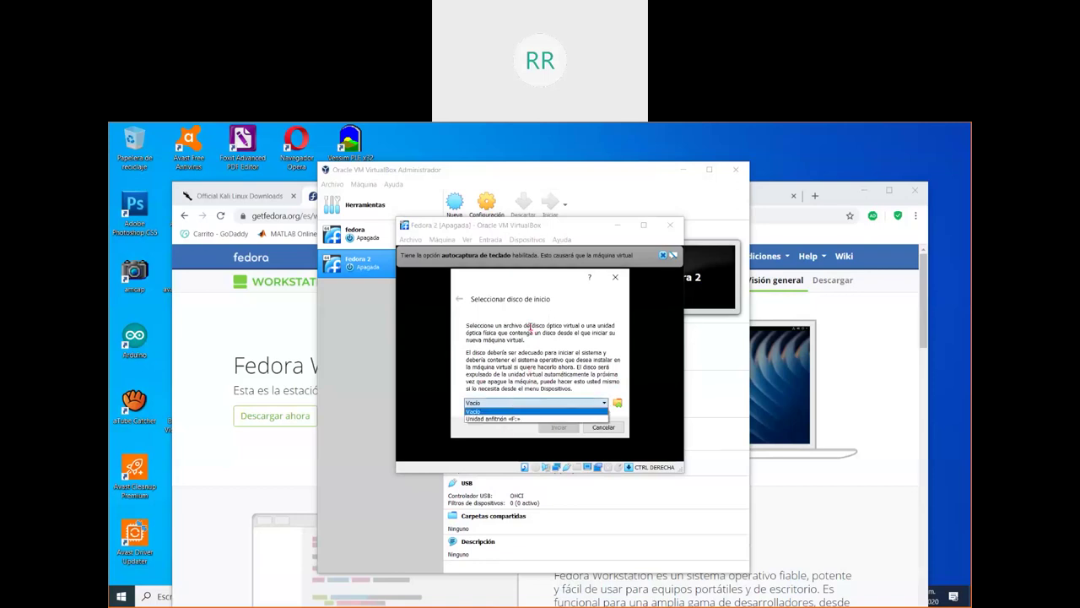
left_click(629, 282)
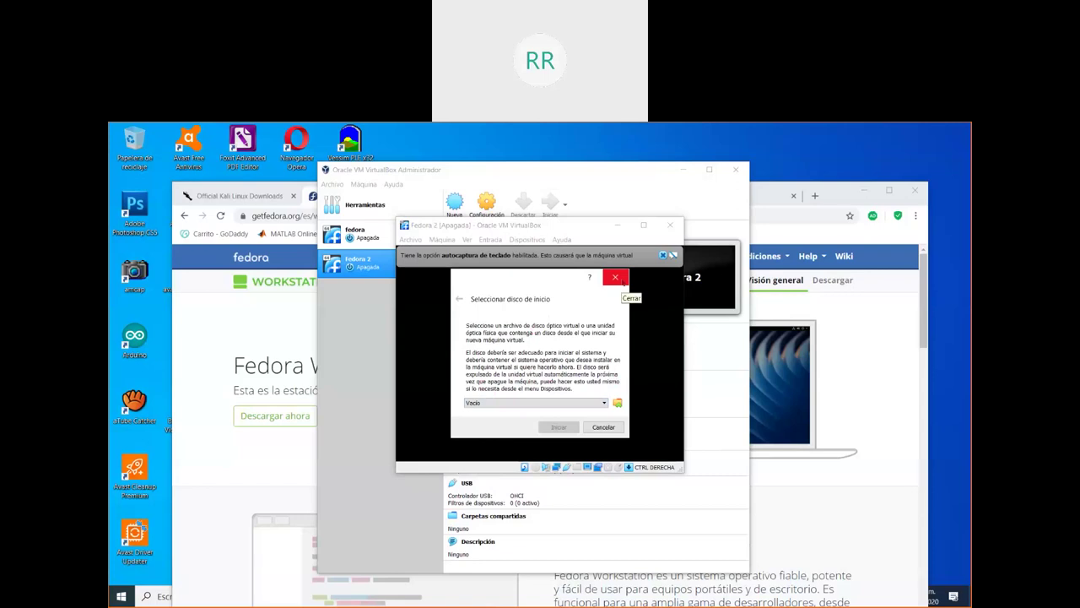
left_click(623, 285)
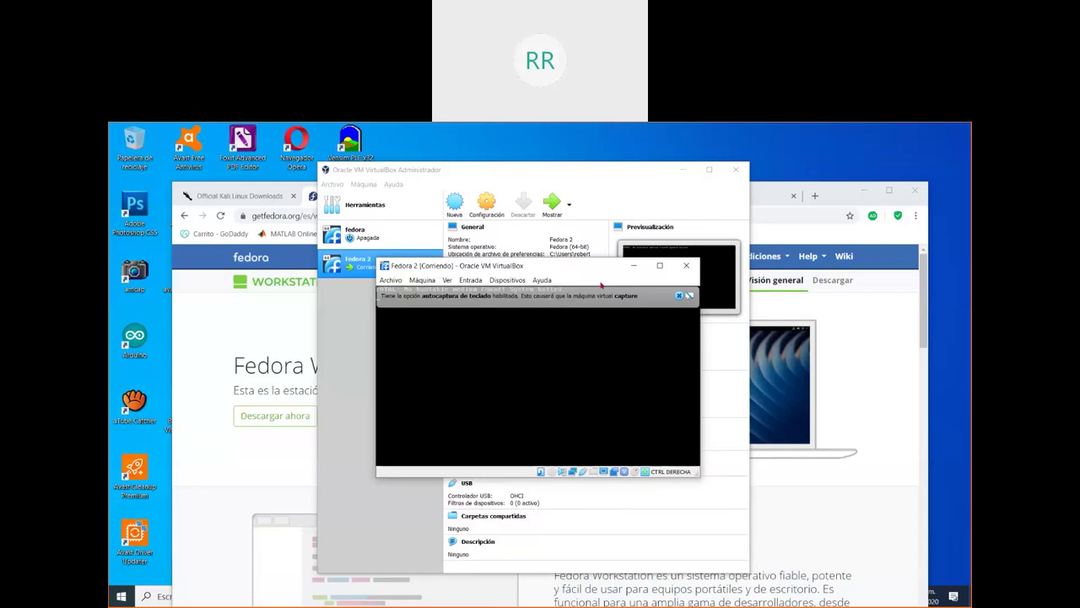
left_click_drag(676, 266, 702, 250)
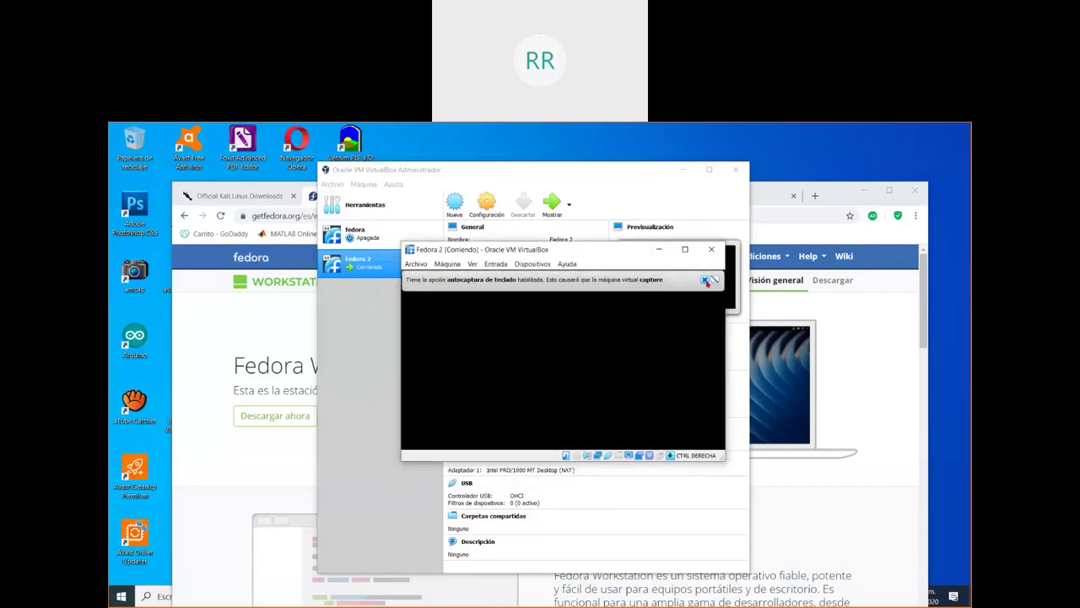
left_click(706, 281)
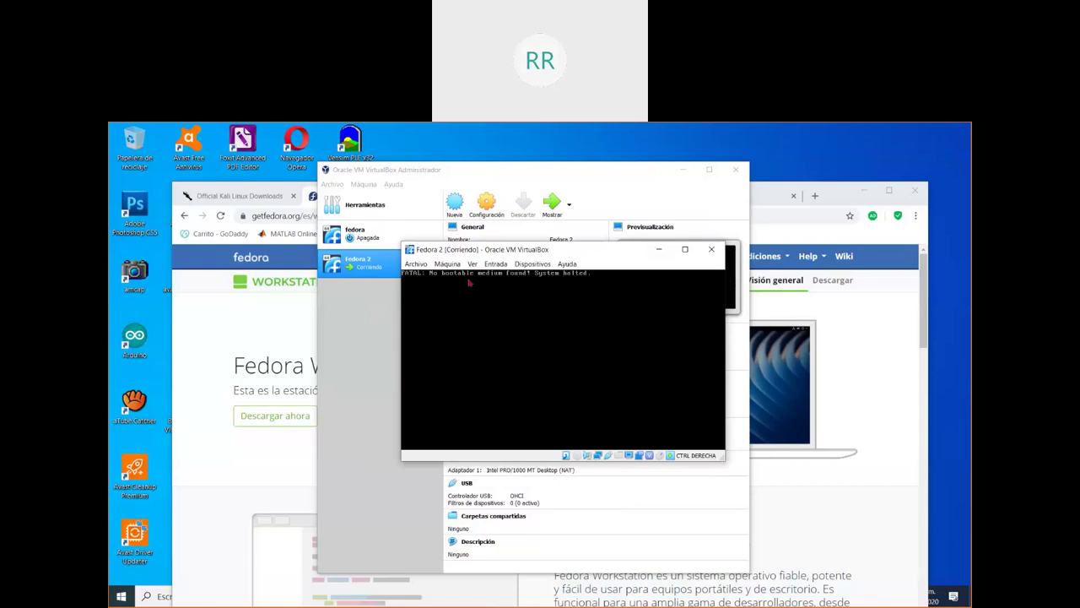
Step: Power off the Fedora 2 virtual machine and close its window
left_click(713, 251)
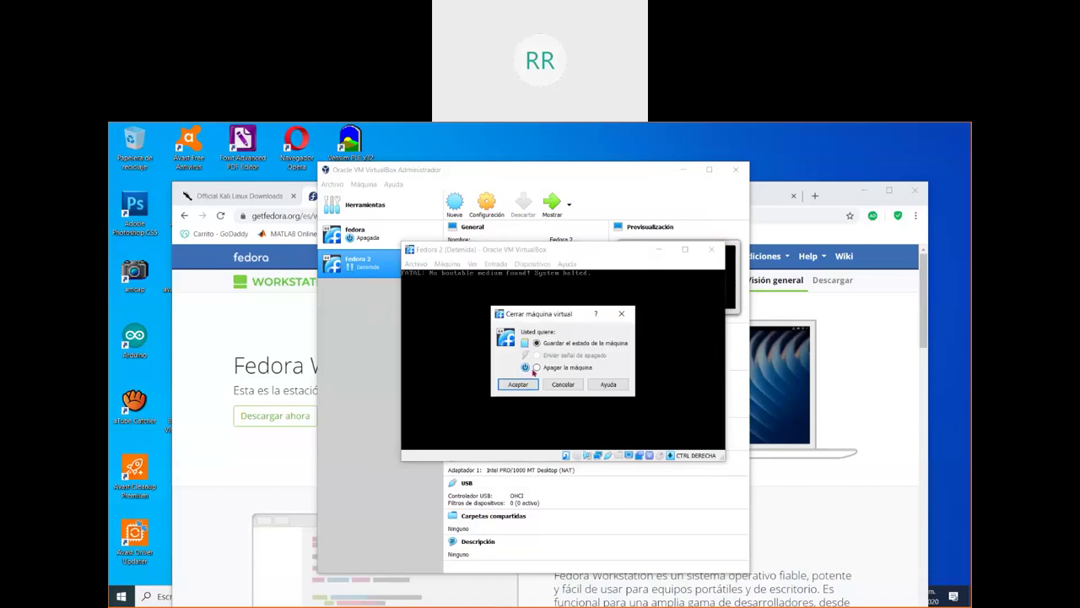
left_click(570, 369)
left_click(520, 384)
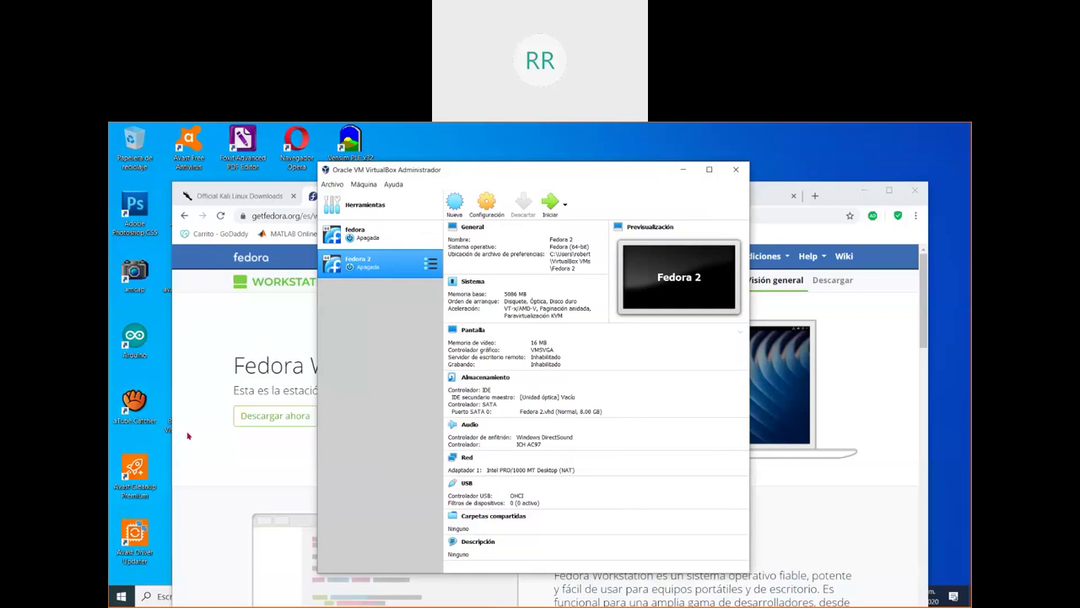
Step: Switch to File Explorer and check the used and available space in the properties of drive vaioE (E:)
left_click(144, 596)
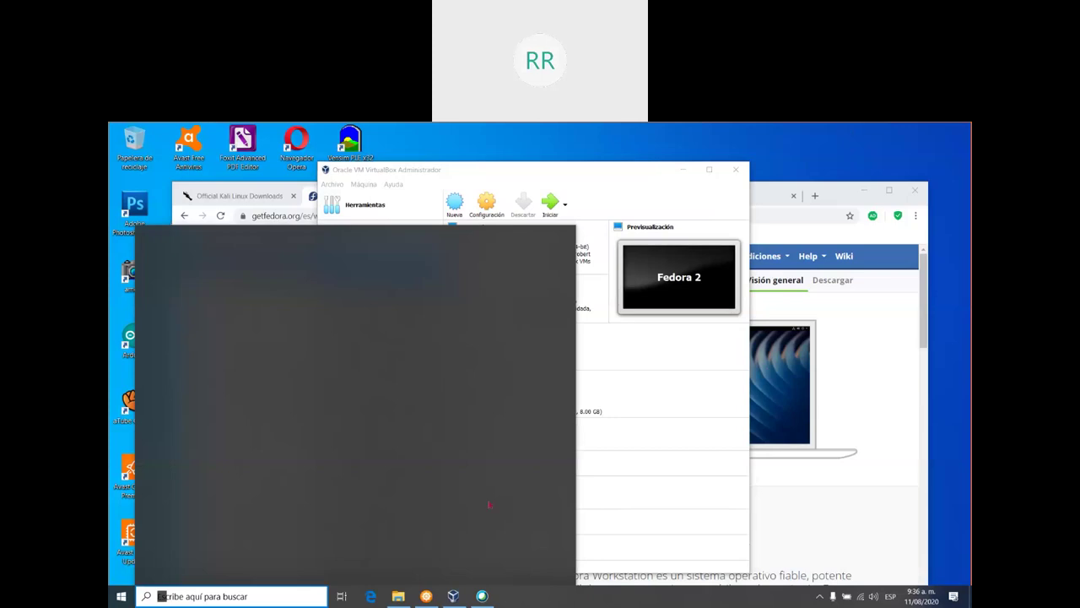
key("alt+Tab")
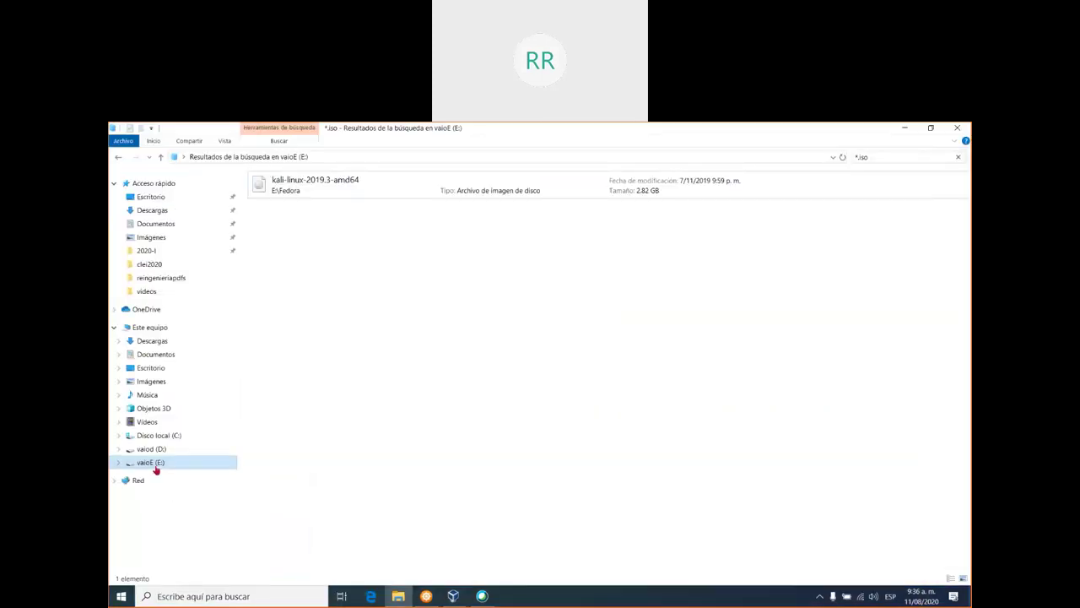
left_click(152, 465)
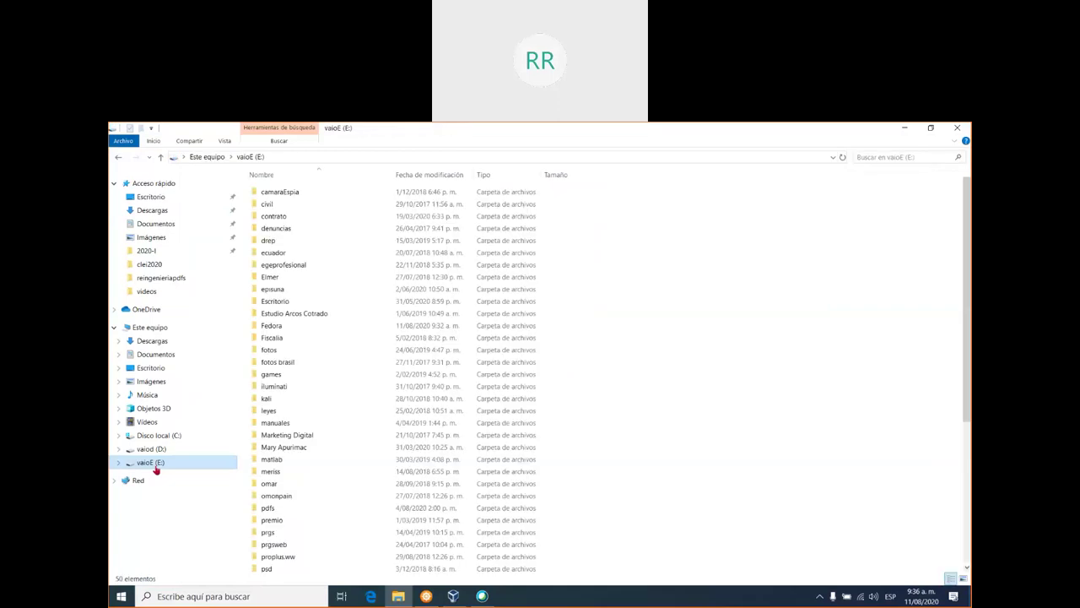
right_click(155, 464)
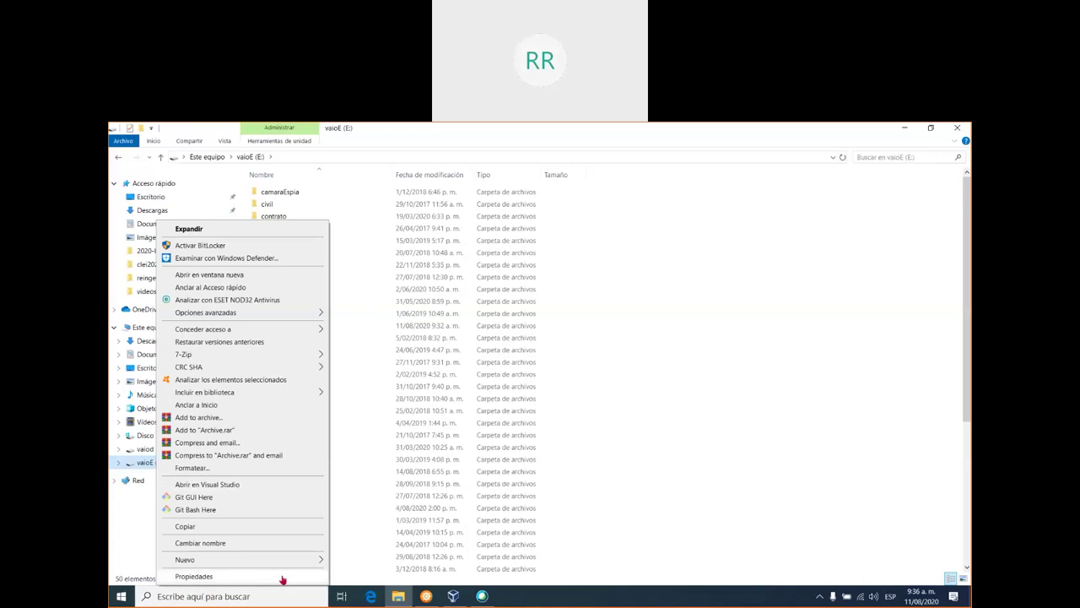
left_click(283, 579)
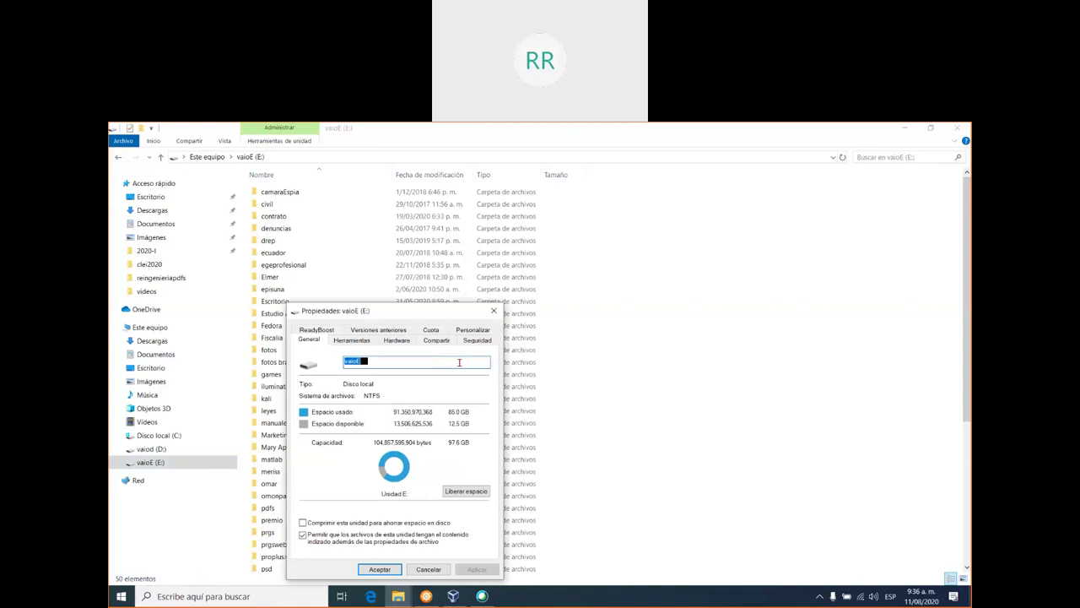
left_click(432, 572)
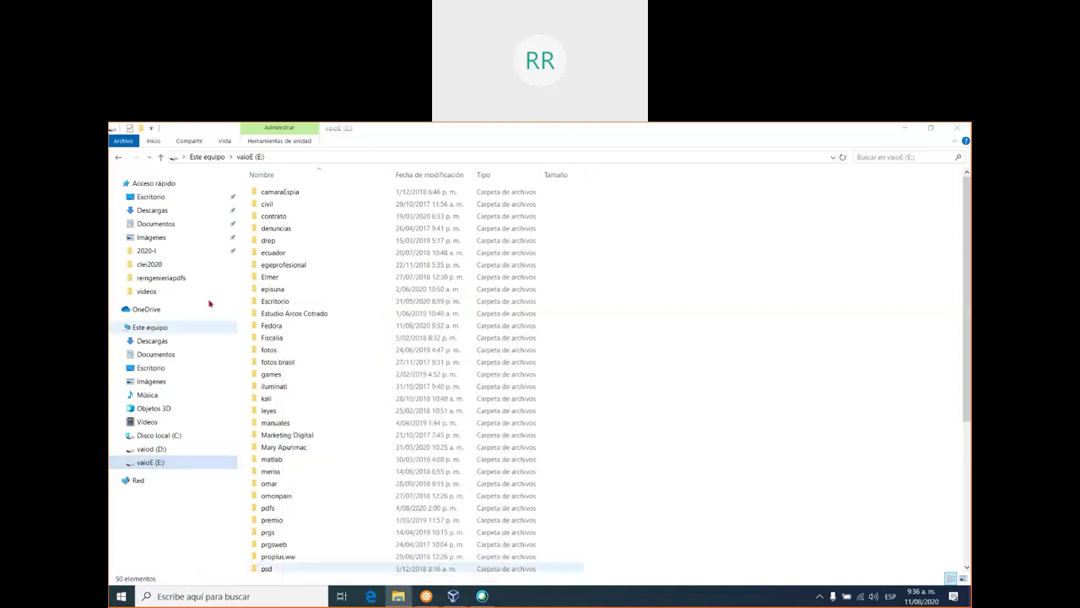
Step: Open Computer Management for Este equipo and show the storage section's Administración de discos with the host's partitions
left_click(157, 329)
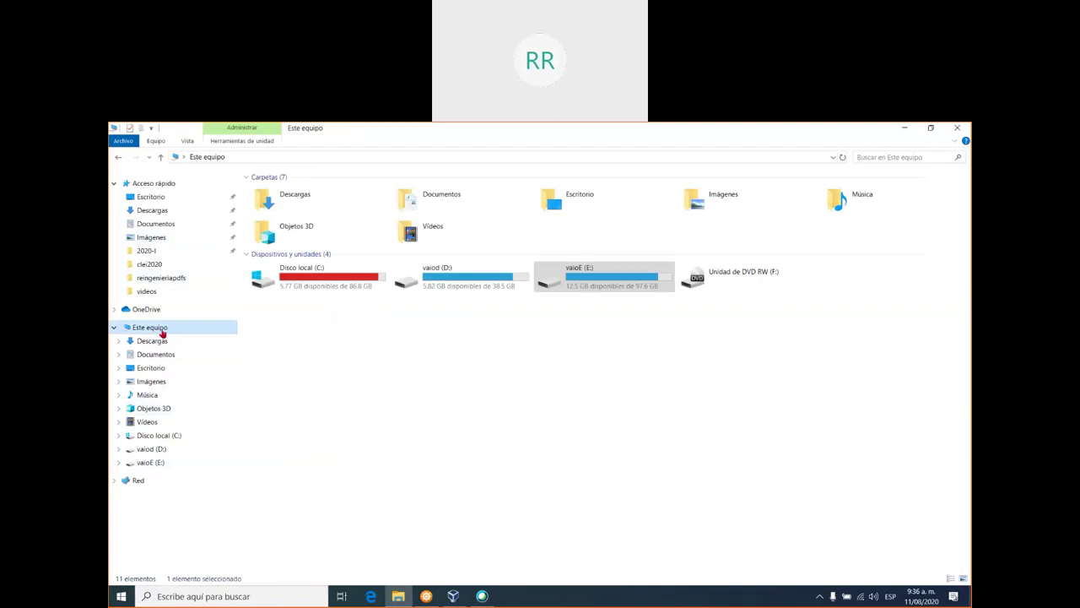
right_click(162, 334)
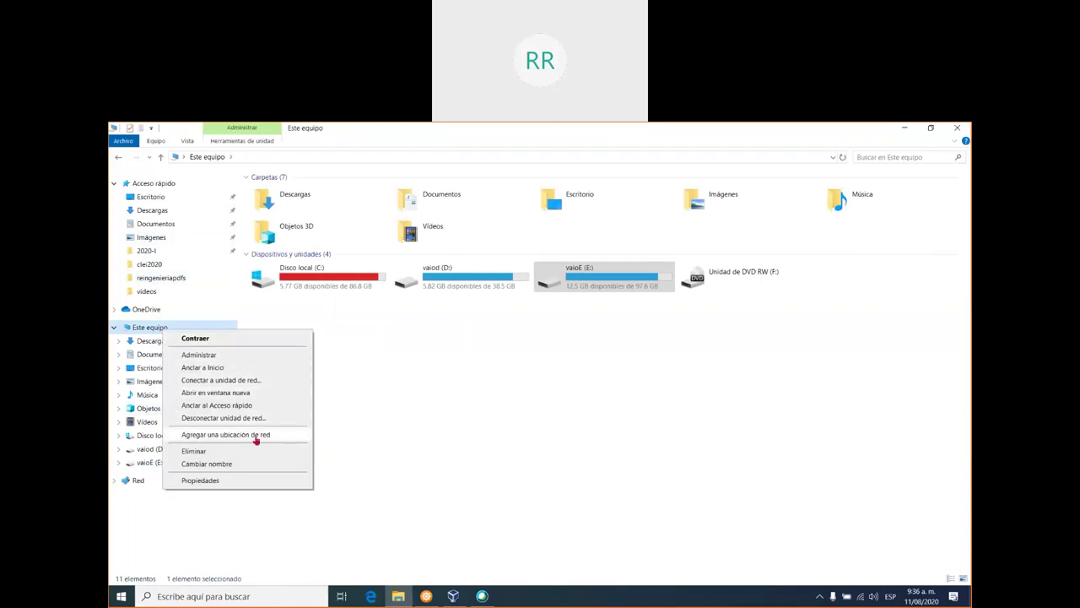
left_click(243, 355)
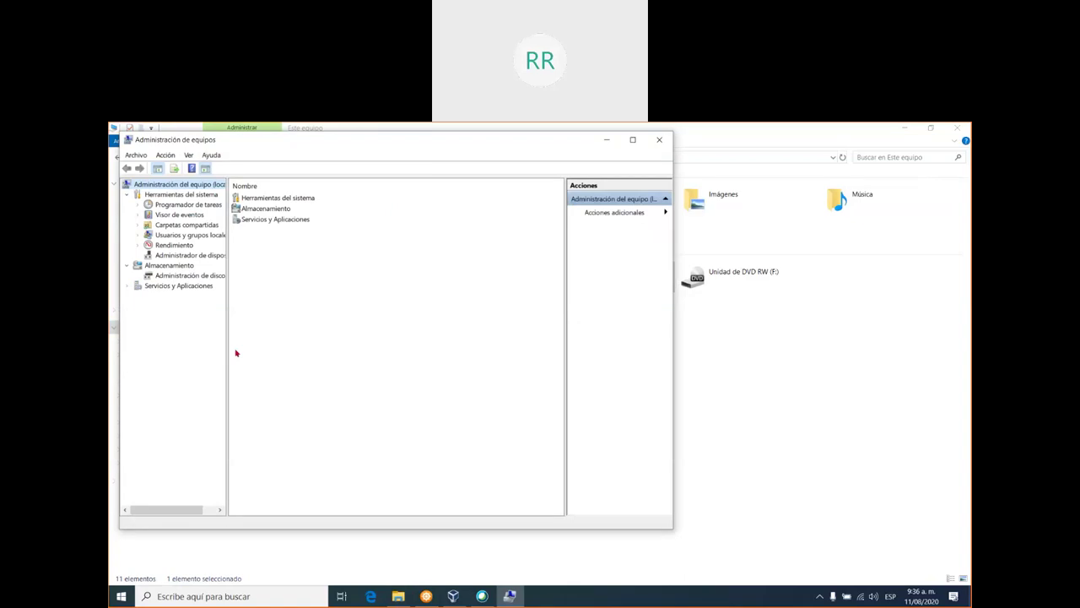
double_click(263, 209)
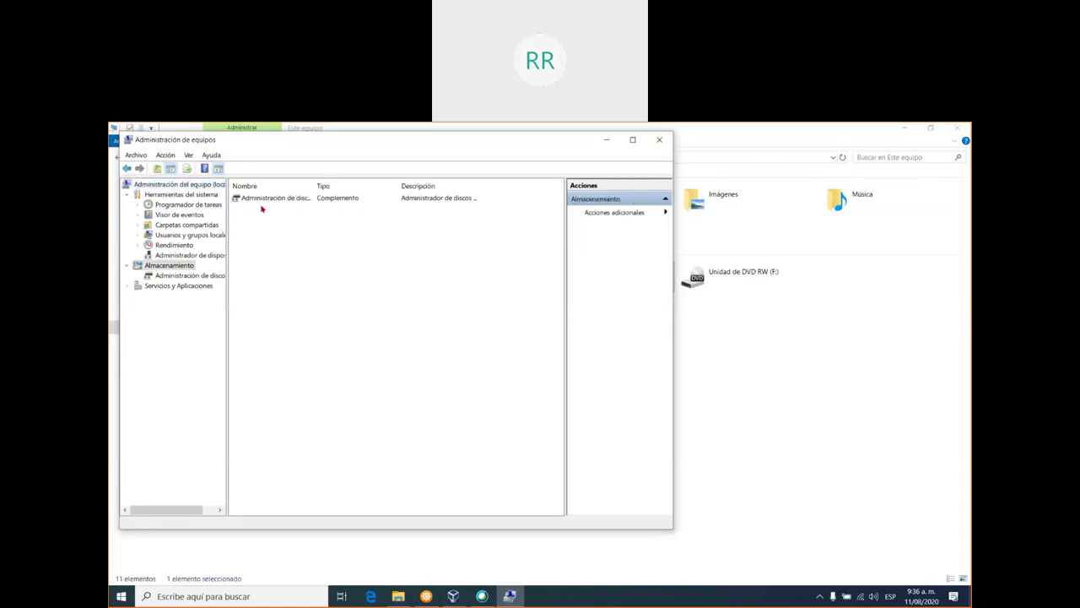
left_click(267, 198)
double_click(267, 198)
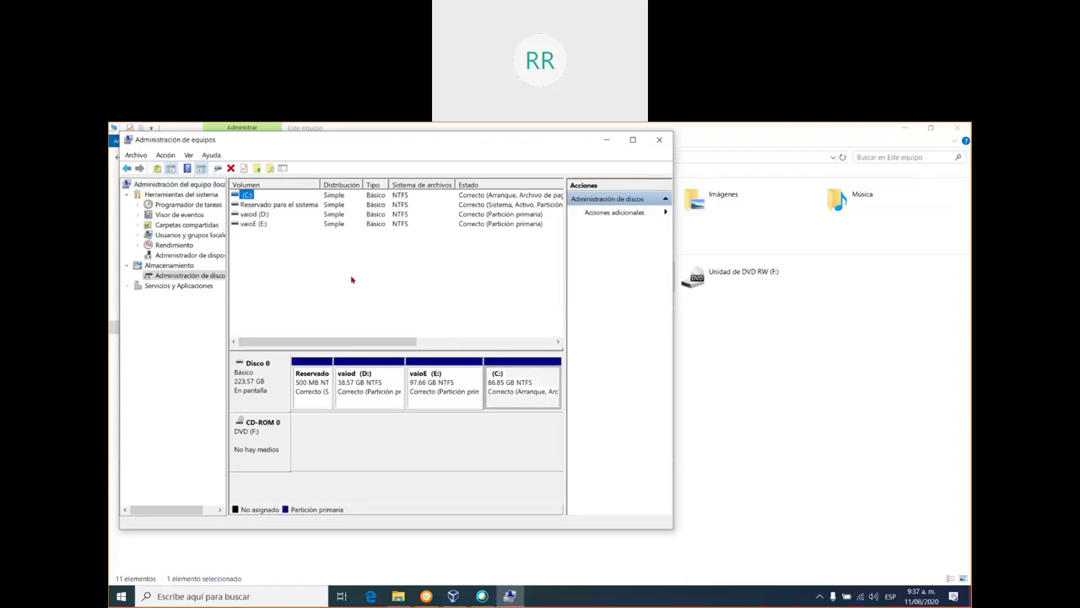
left_click_drag(363, 139, 560, 156)
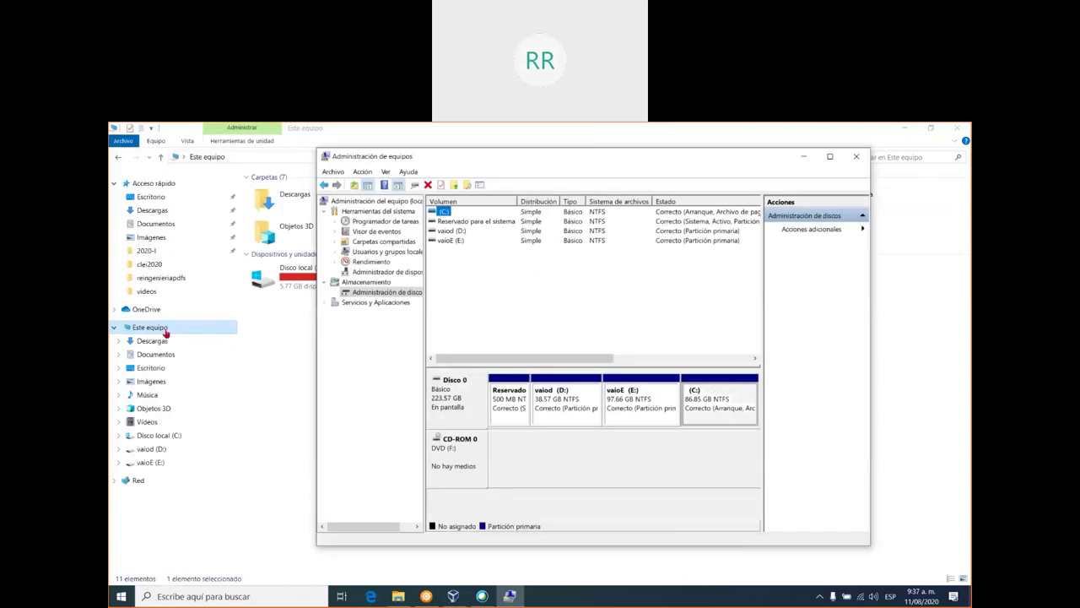
right_click(168, 334)
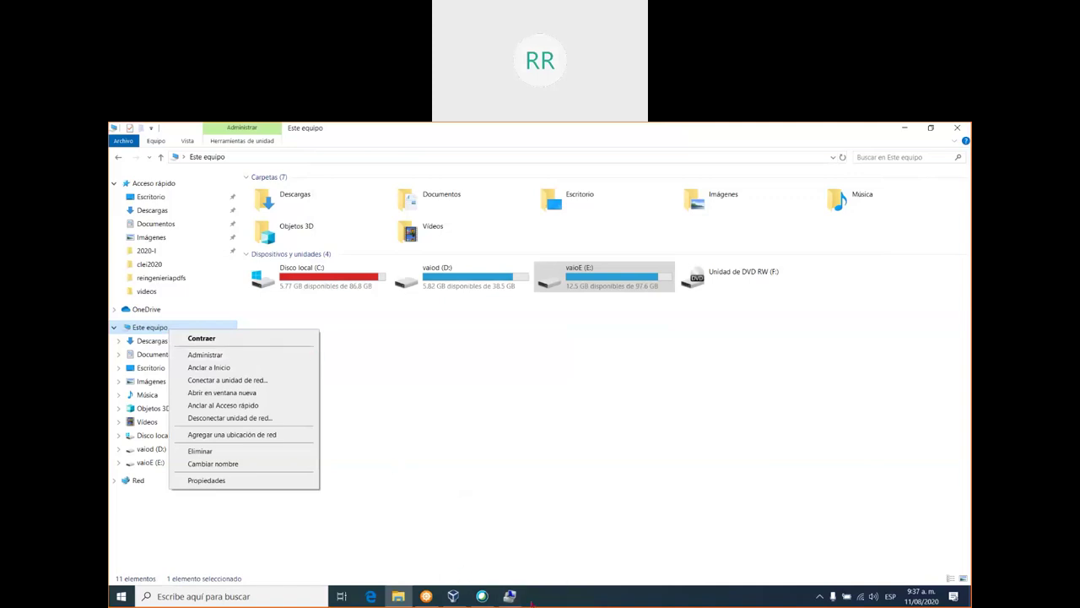
left_click(509, 596)
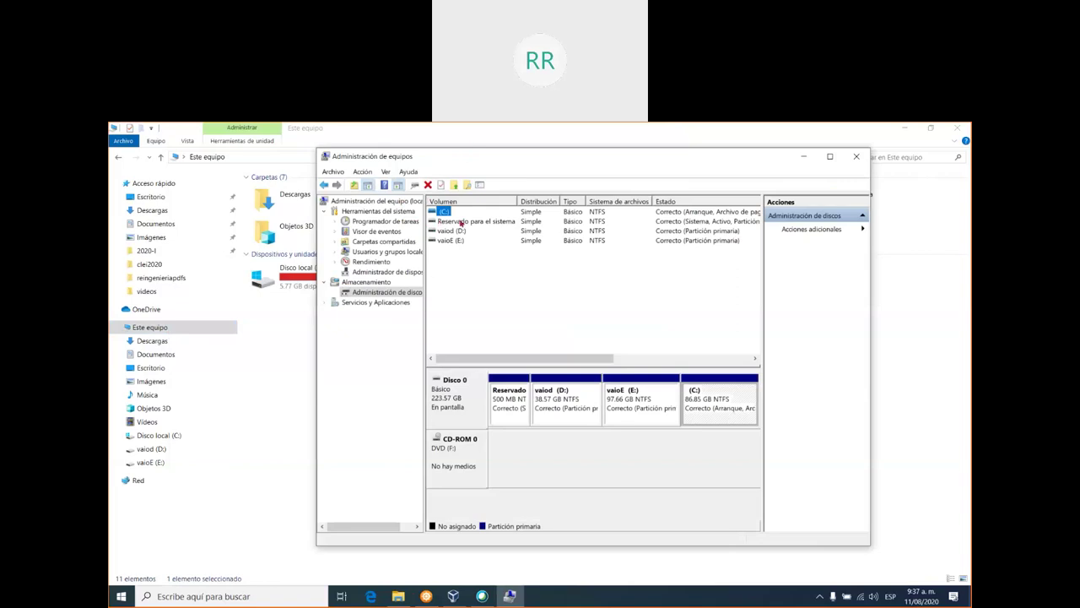
Step: Widen the Administración de equipos window and examine the capacity and free space of the system reserved volume
left_click(463, 223)
left_click(462, 232)
left_click(471, 221)
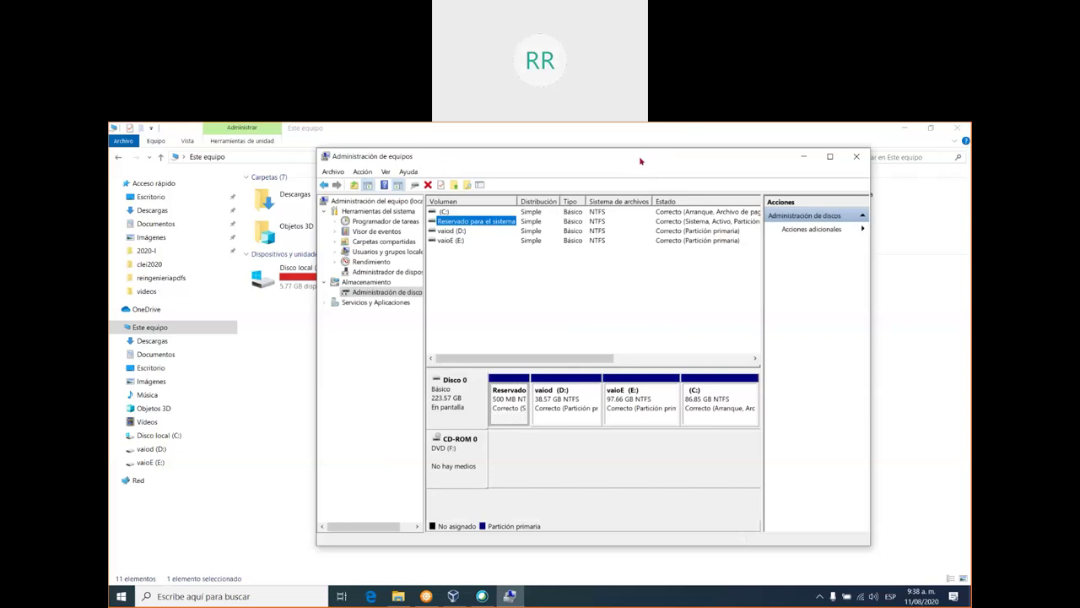
left_click_drag(640, 161, 627, 164)
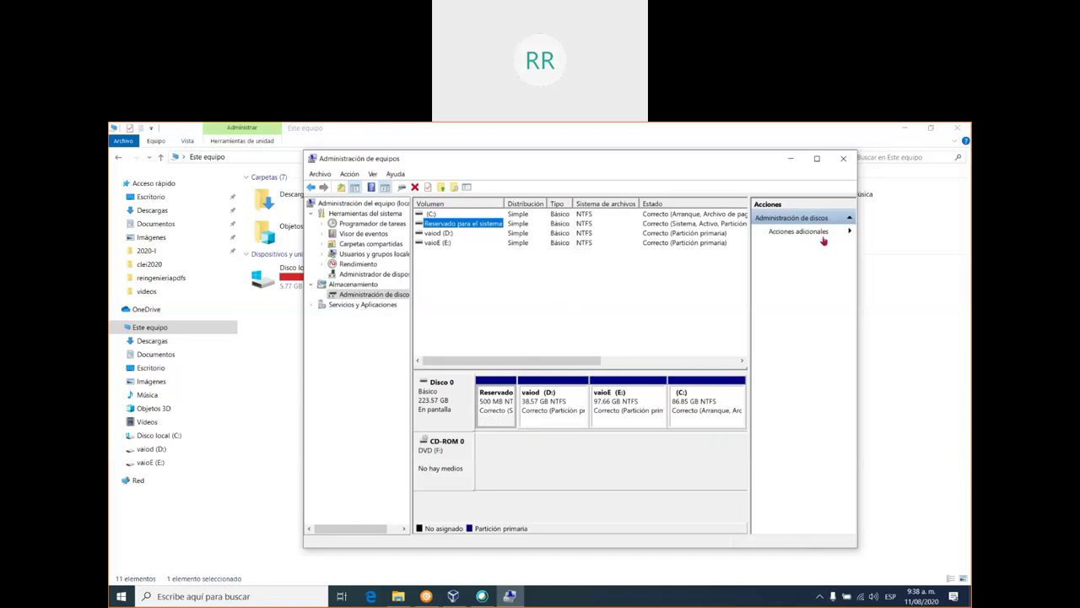
left_click_drag(619, 163, 526, 159)
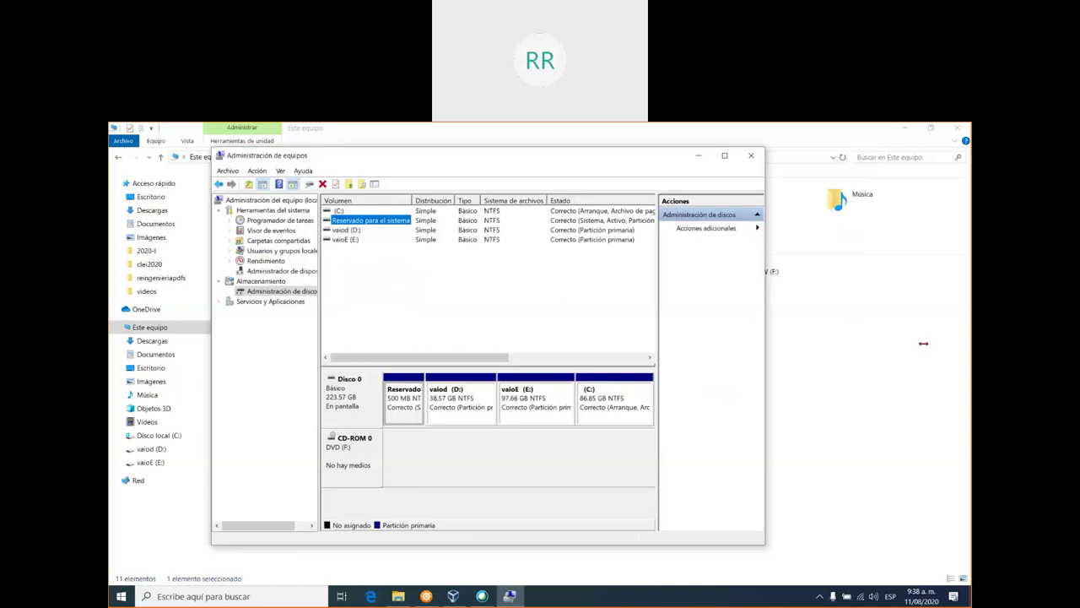
left_click_drag(968, 353, 968, 352)
left_click(366, 220)
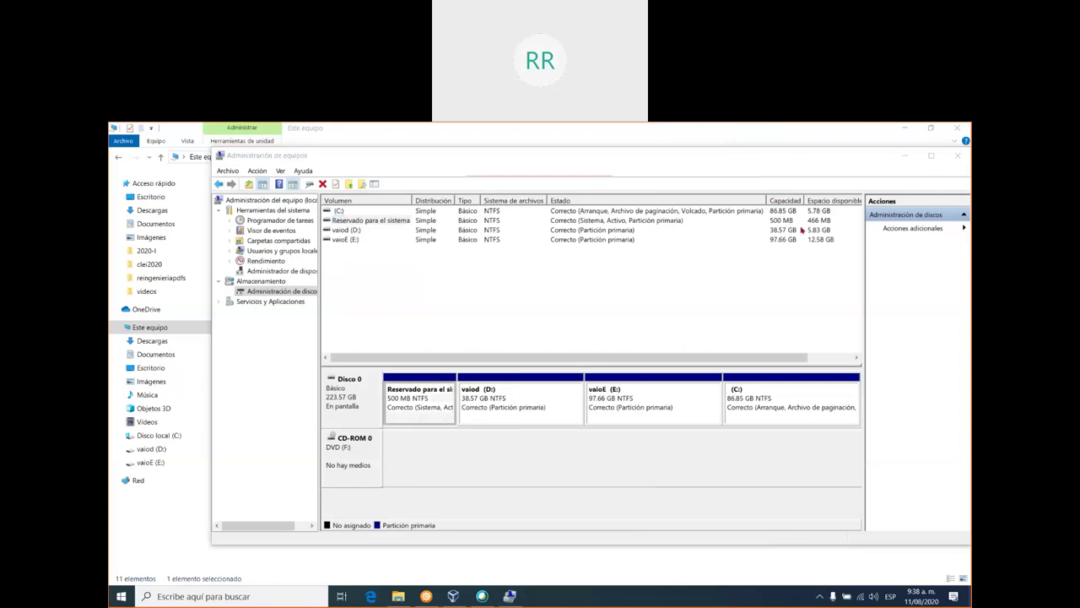
mouse_move(797, 206)
left_mouse_down()
mouse_move(764, 223)
mouse_move(802, 216)
mouse_move(785, 222)
left_mouse_up()
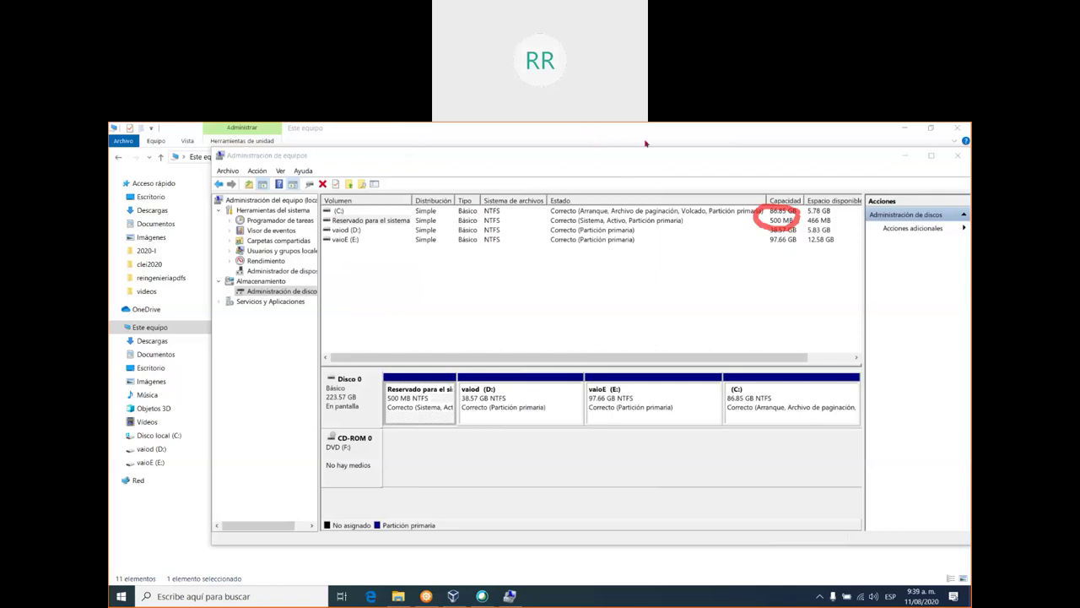
key("e")
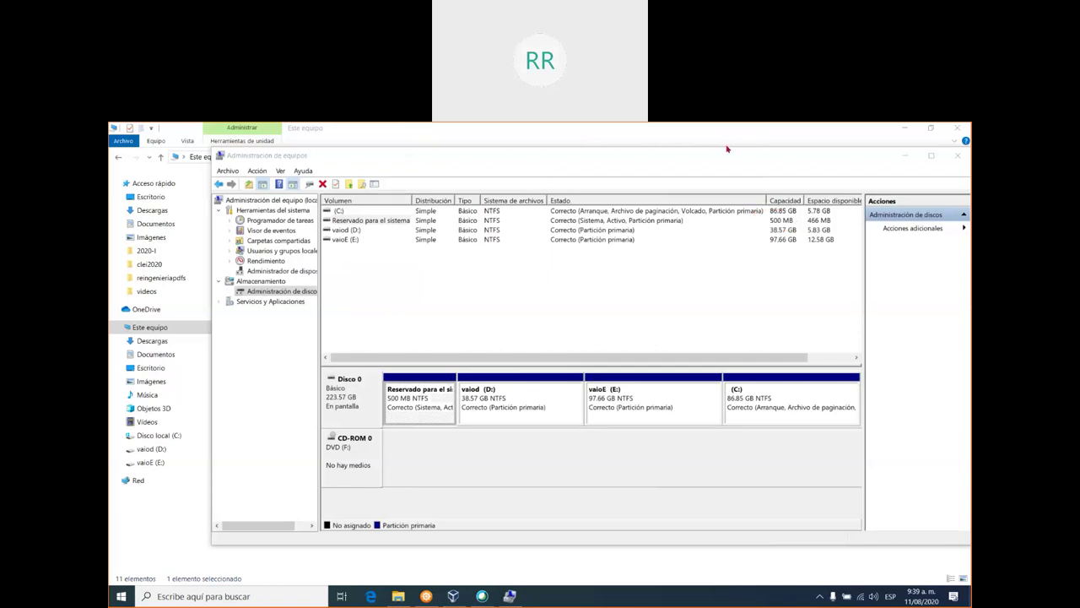
Step: Check the properties of the vaiod (D:) partition and close them without changes
left_click(459, 403)
left_click(462, 403)
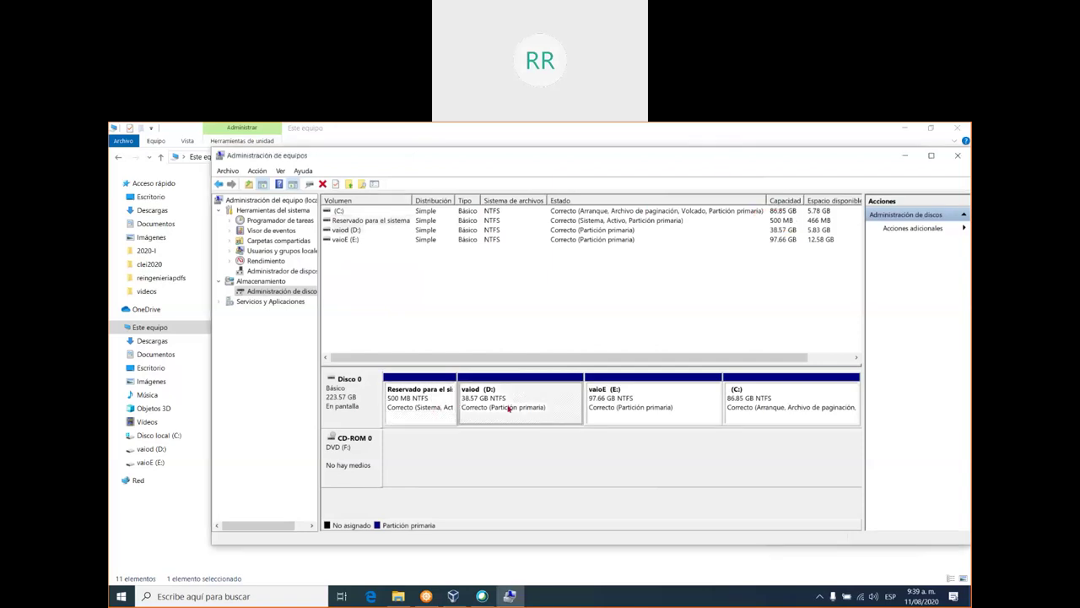
right_click(520, 405)
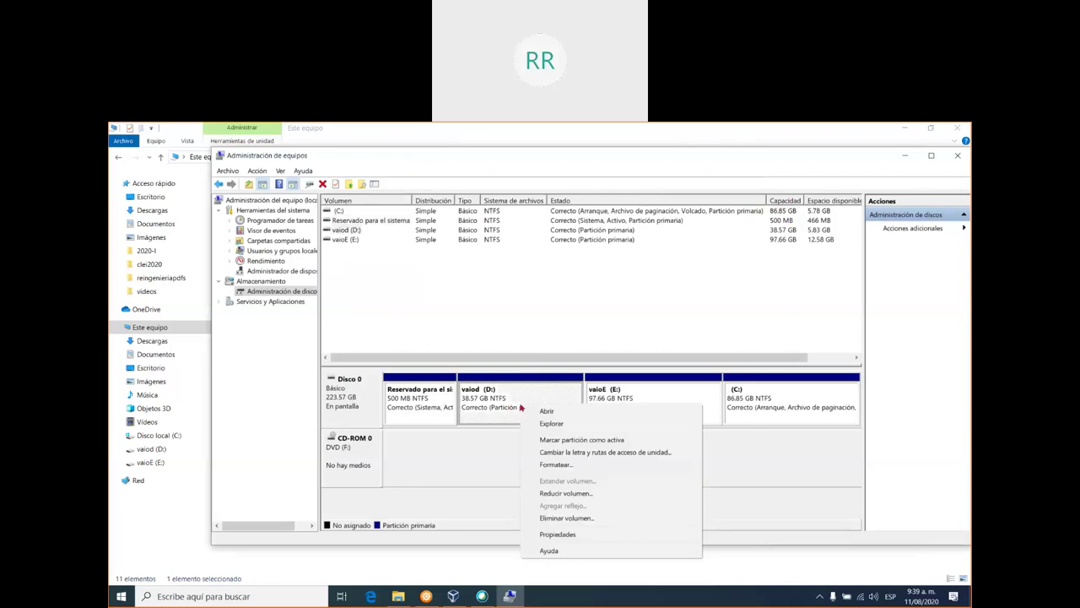
left_click(586, 534)
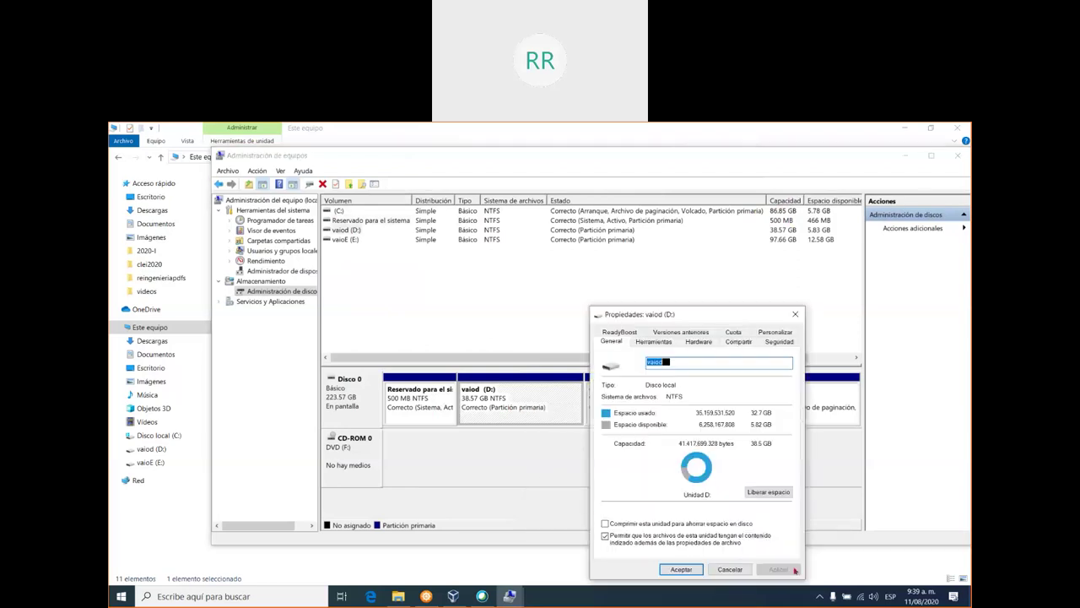
left_click(742, 571)
Step: Examine the partitions of Disco 0 one by one: vaiod (D:), vaioE (E:), (C:) and the system reserved partition
right_click(514, 399)
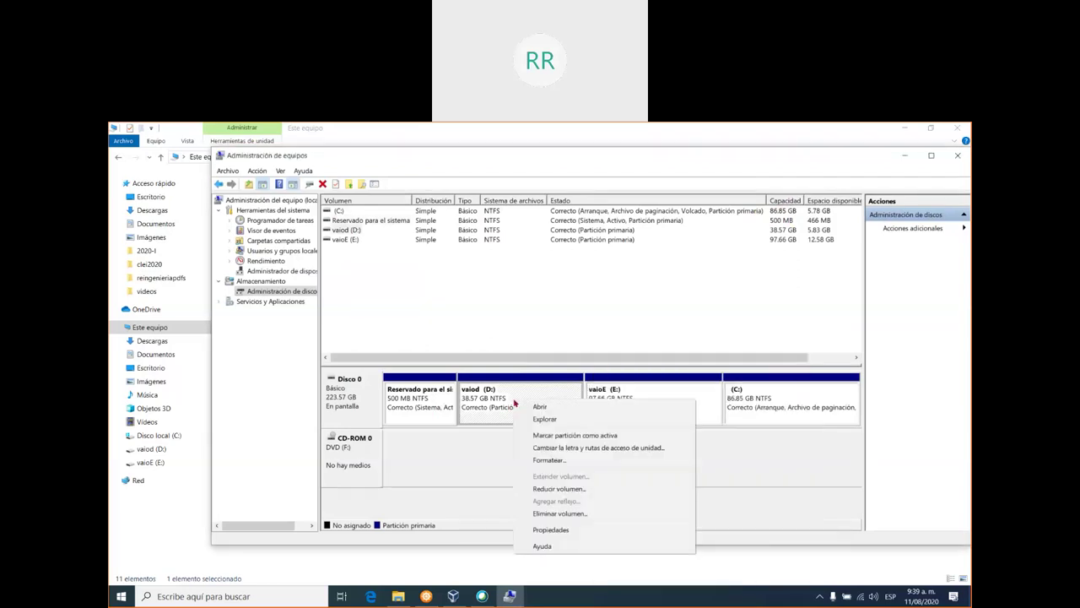
left_click(748, 441)
left_click(650, 413)
left_click(758, 410)
left_click(653, 410)
left_click(526, 401)
left_click(430, 403)
left_click(532, 403)
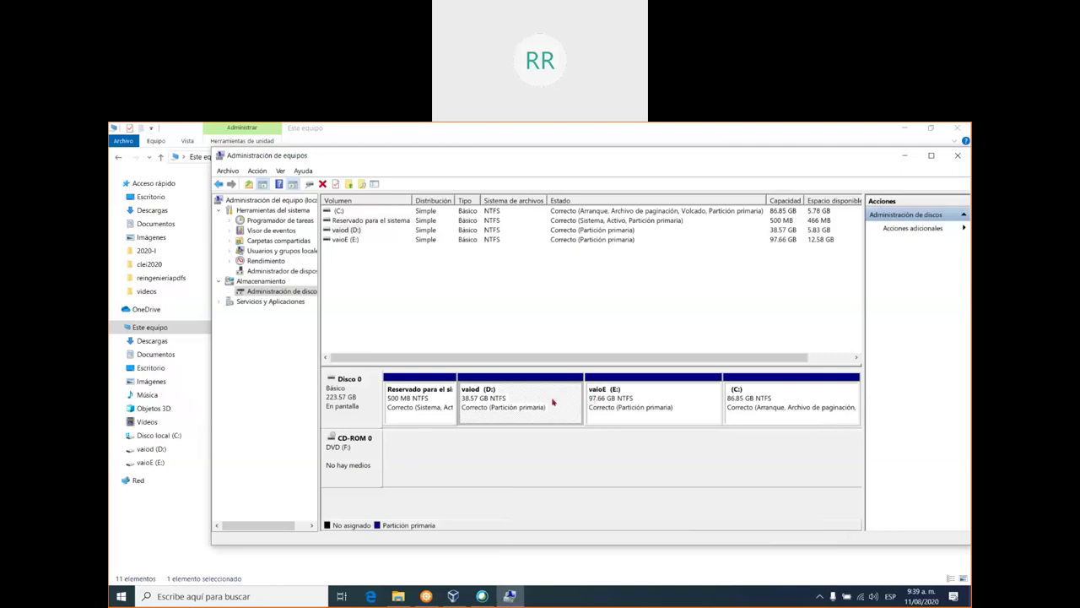
Step: Review the sizes offered for shrinking the vaiod (D:) volume and cancel the reduction
right_click(543, 398)
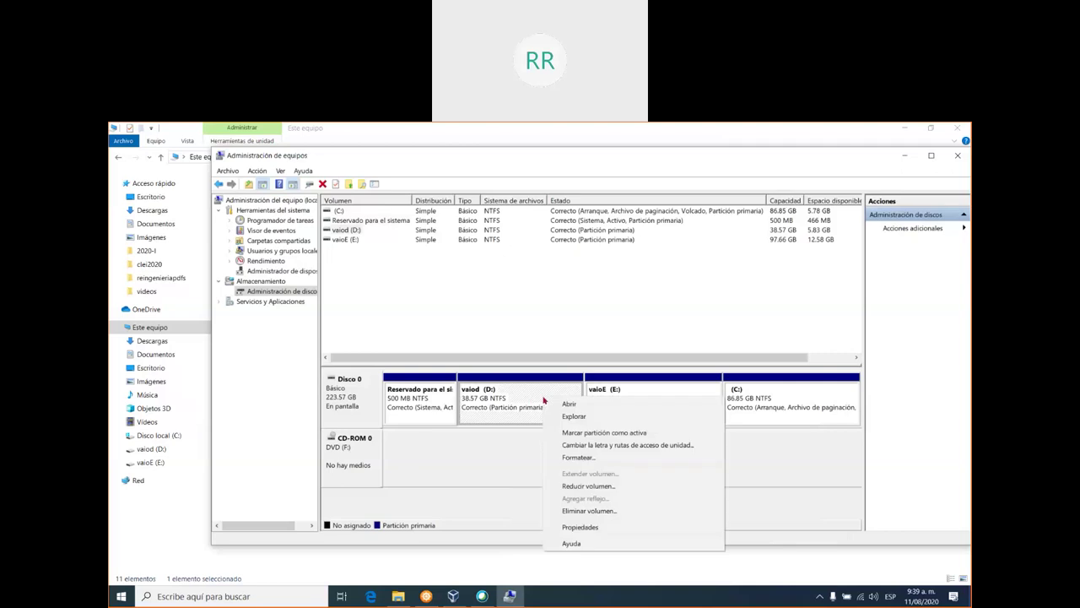
left_click(603, 487)
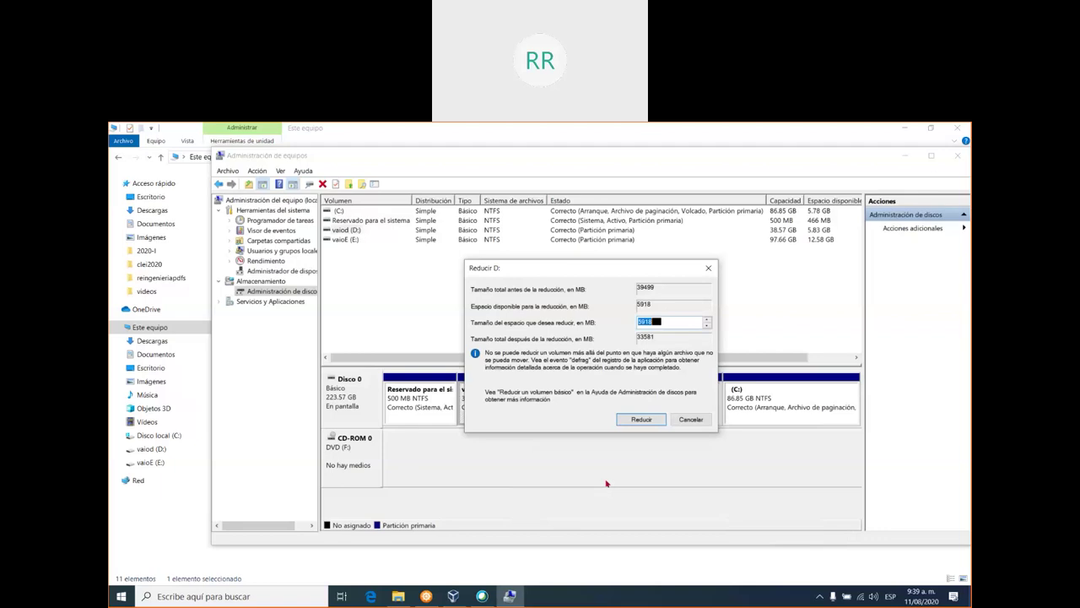
left_click(676, 322)
left_click(680, 420)
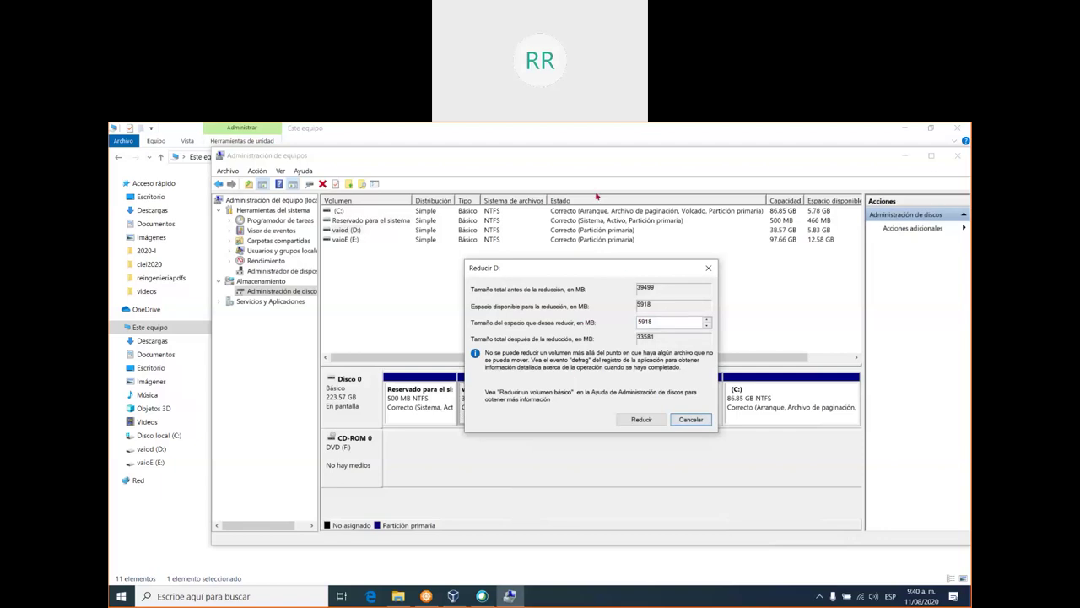
left_click_drag(617, 275, 596, 196)
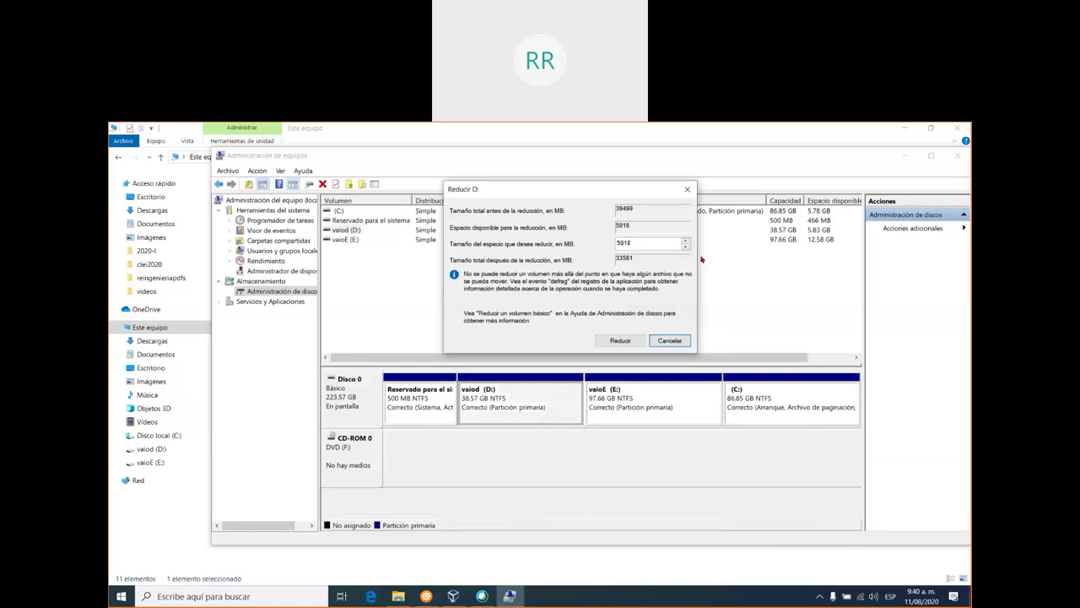
left_click(668, 340)
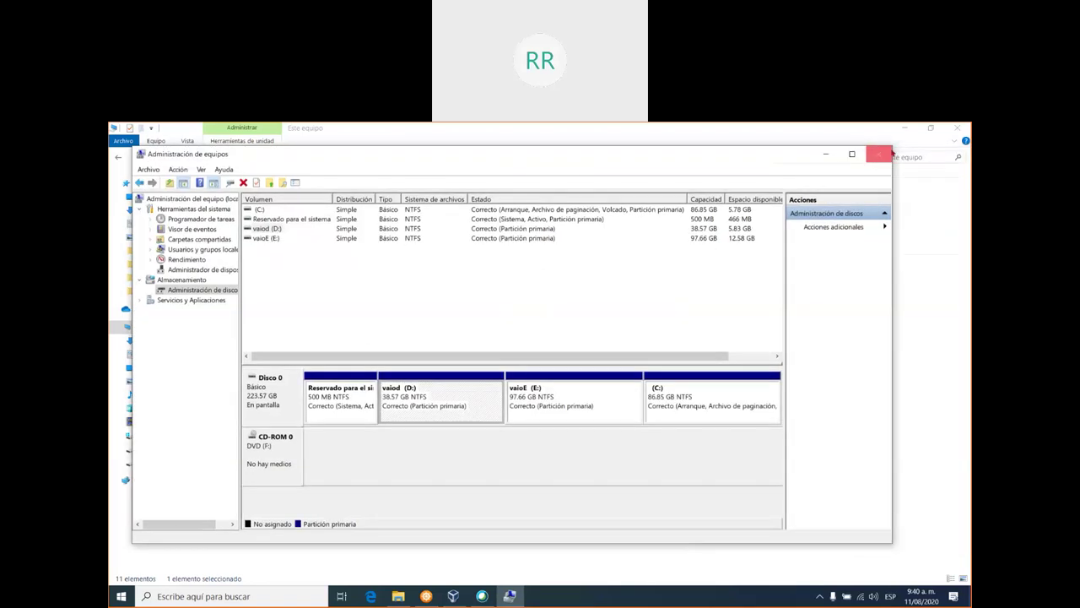
Step: Close Computer Management, clear File Explorer and the browser from the desktop, and return to VirtualBox
left_click(880, 157)
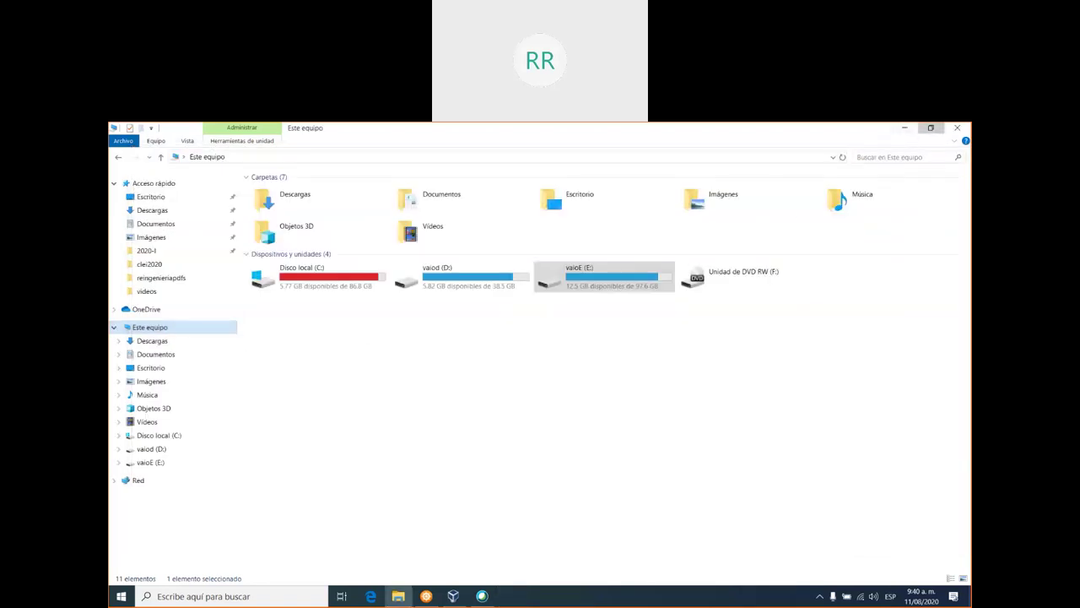
left_click(930, 127)
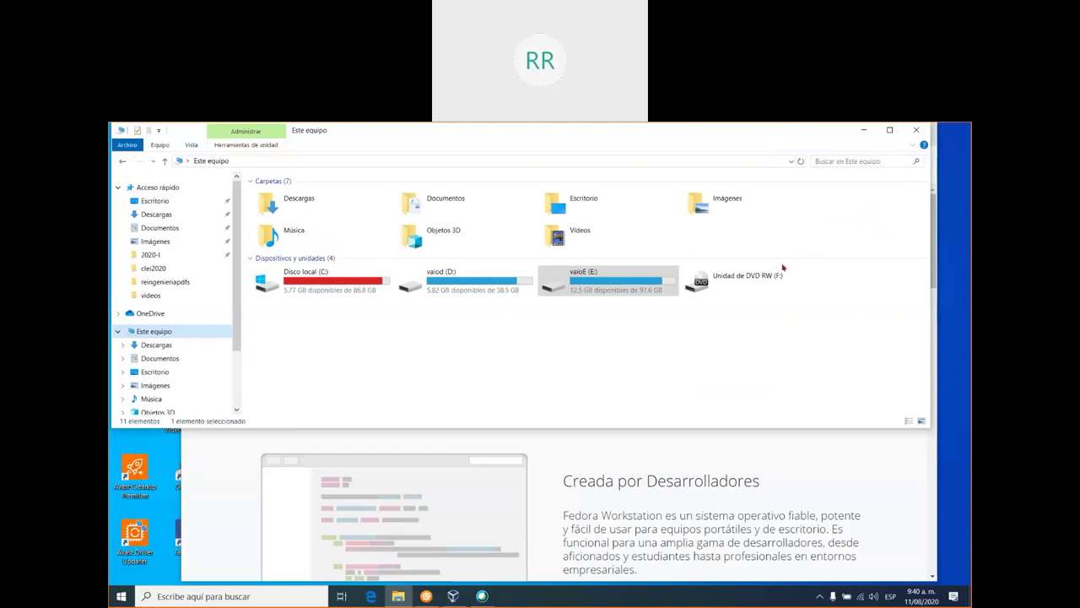
left_click(863, 130)
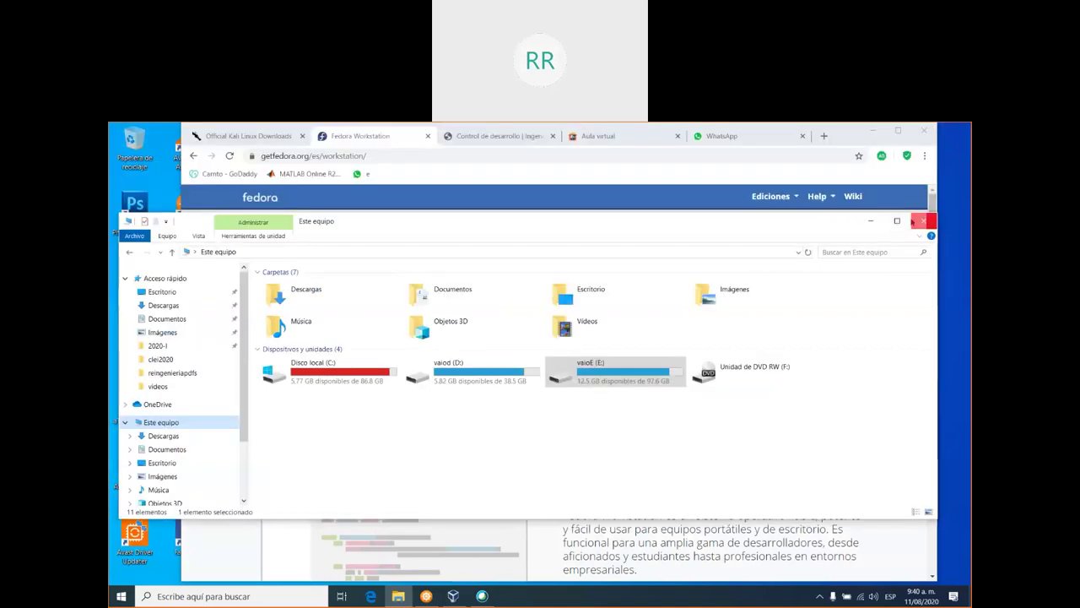
left_click(875, 131)
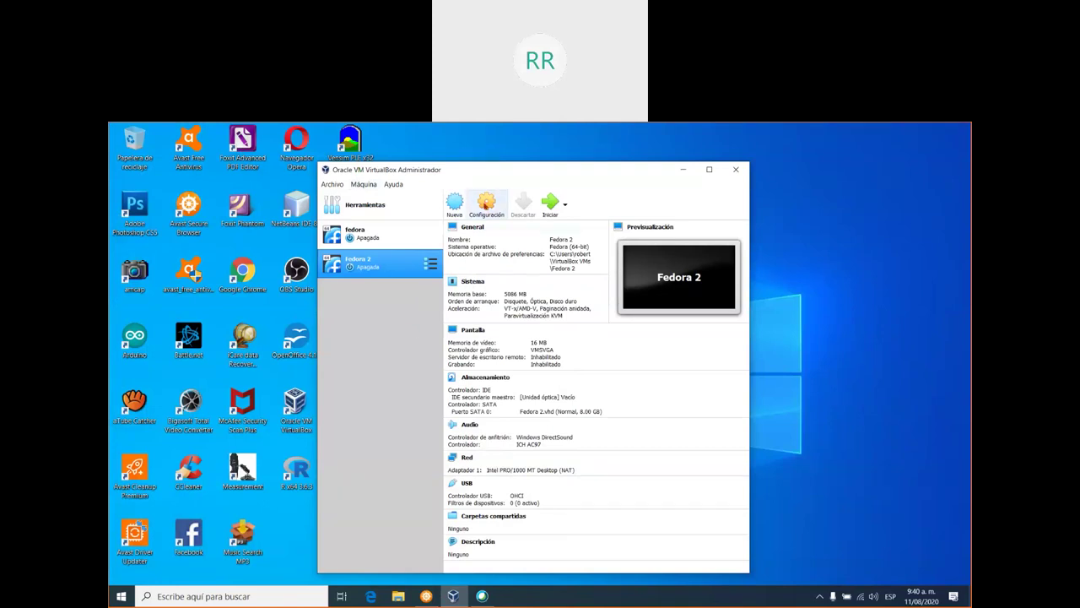
Step: Inspect the Fedora 2.vhd disk in Fedora 2's storage settings and the controller types that can be added
left_click(486, 205)
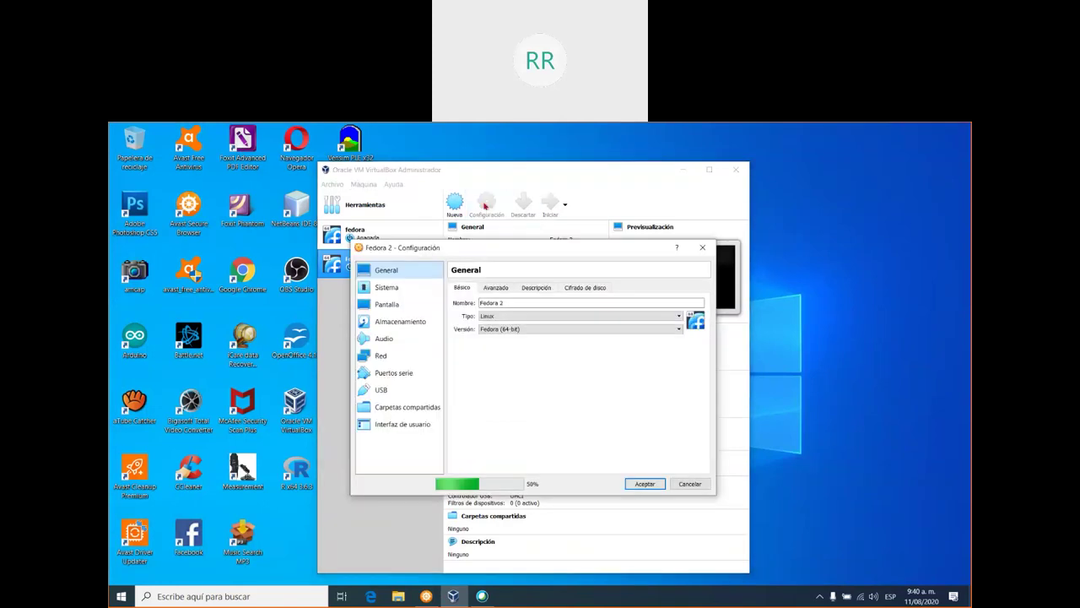
left_click(400, 321)
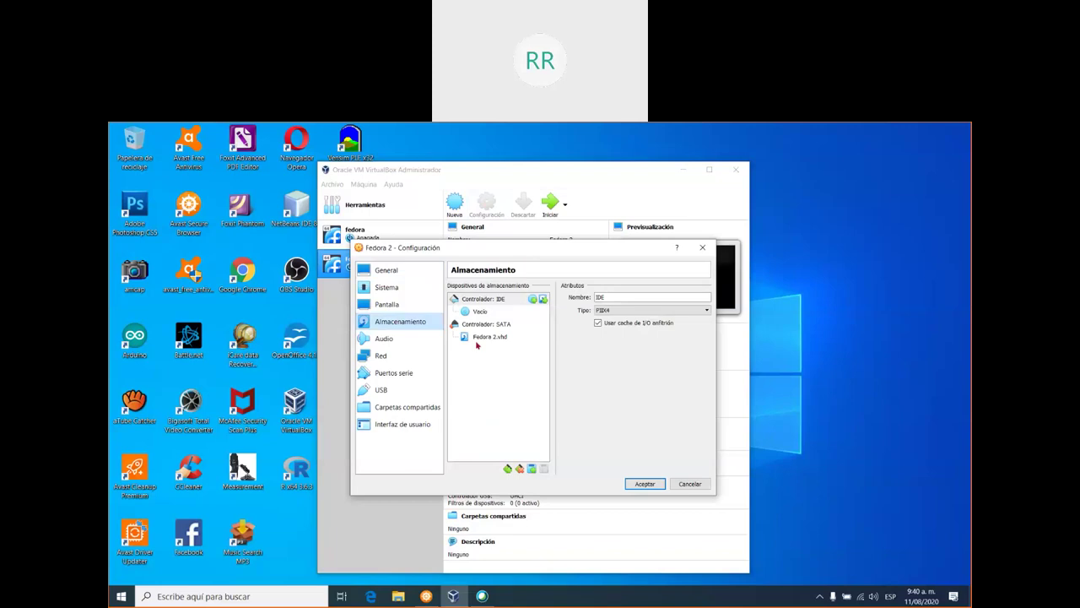
left_click(492, 336)
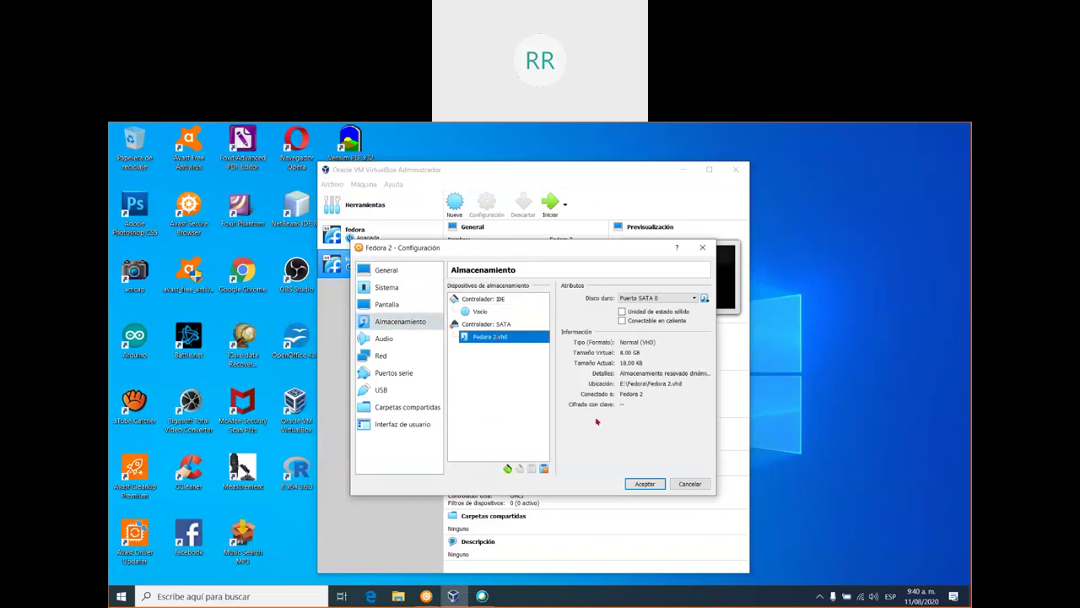
left_click(508, 469)
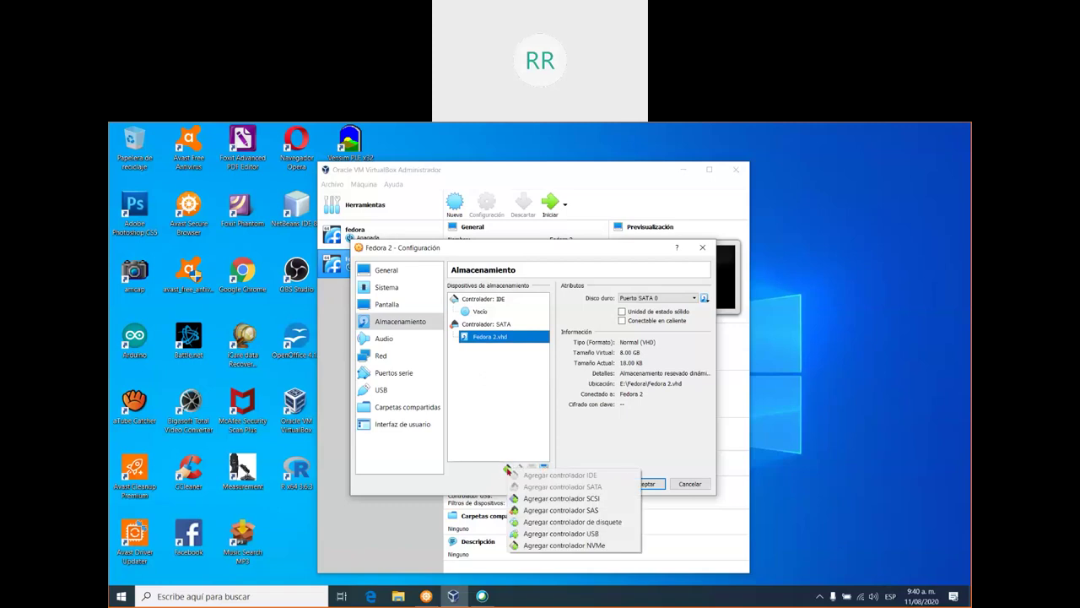
left_click(675, 433)
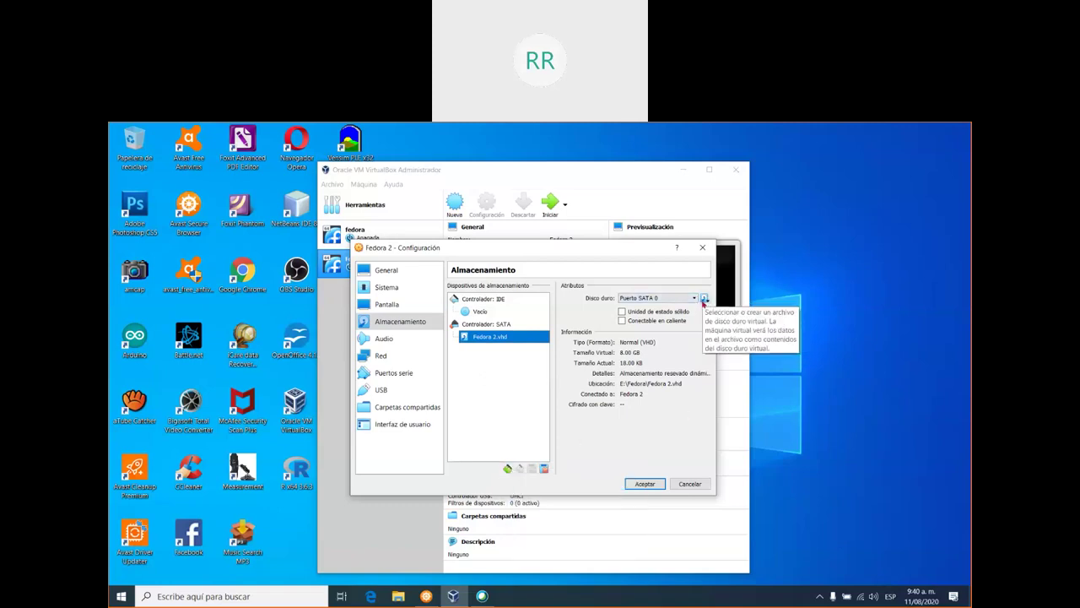
Step: Replace the disk on Fedora 2's SATA controller with the existing HD2 virtual hard disk from the VBox folder on vaioE (E:)
left_click(705, 299)
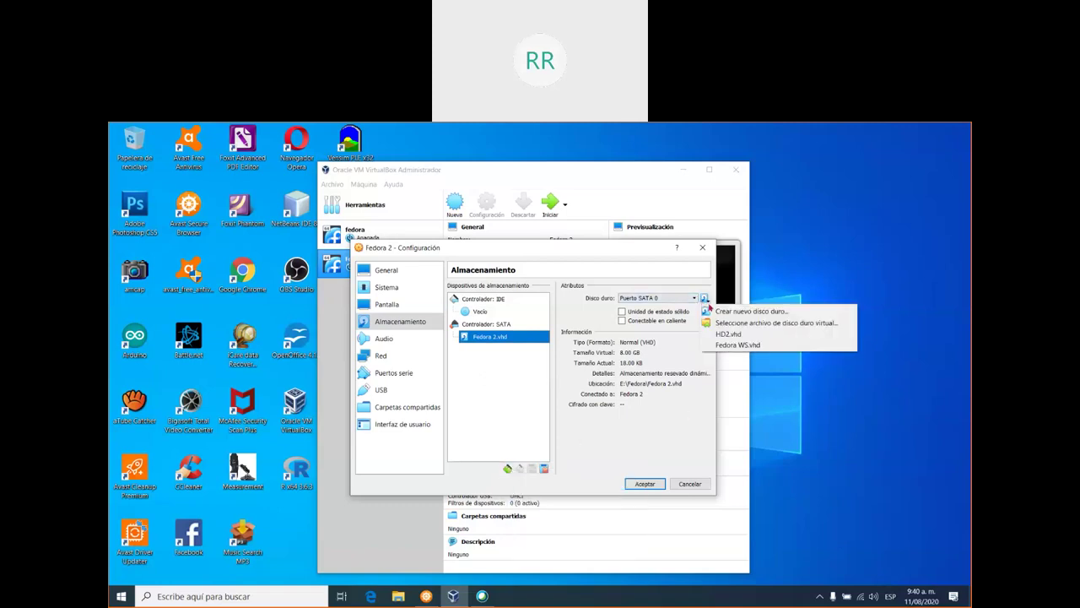
left_click(826, 324)
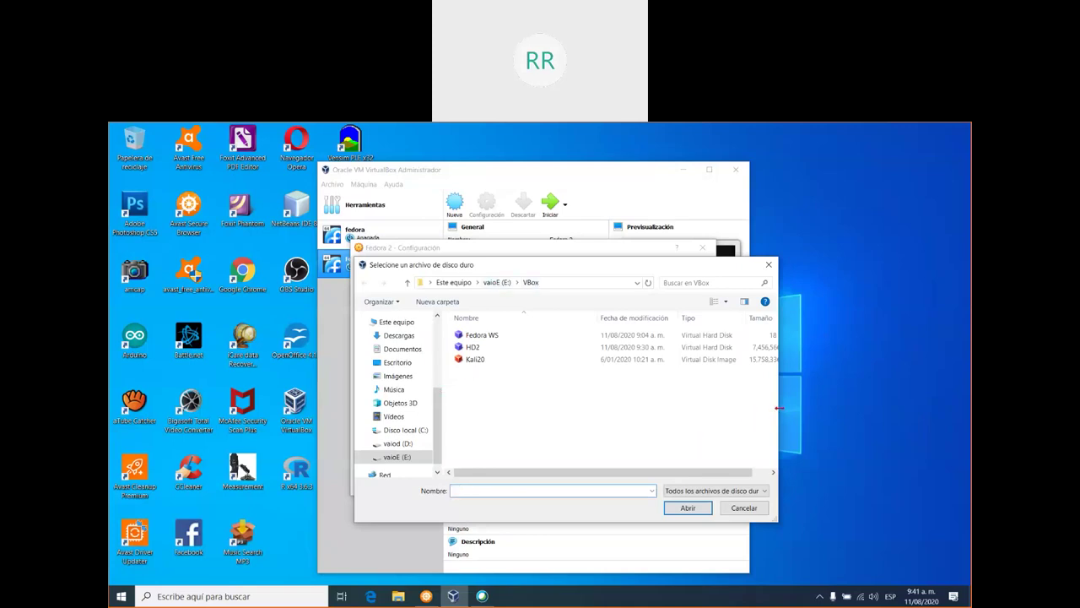
left_click_drag(777, 413, 819, 413)
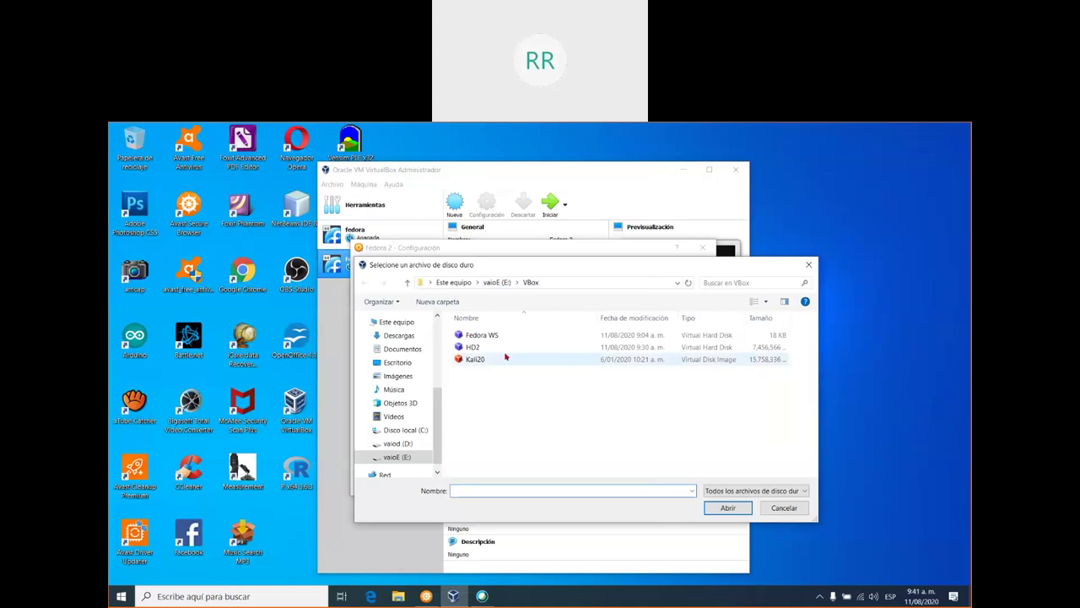
left_click(474, 347)
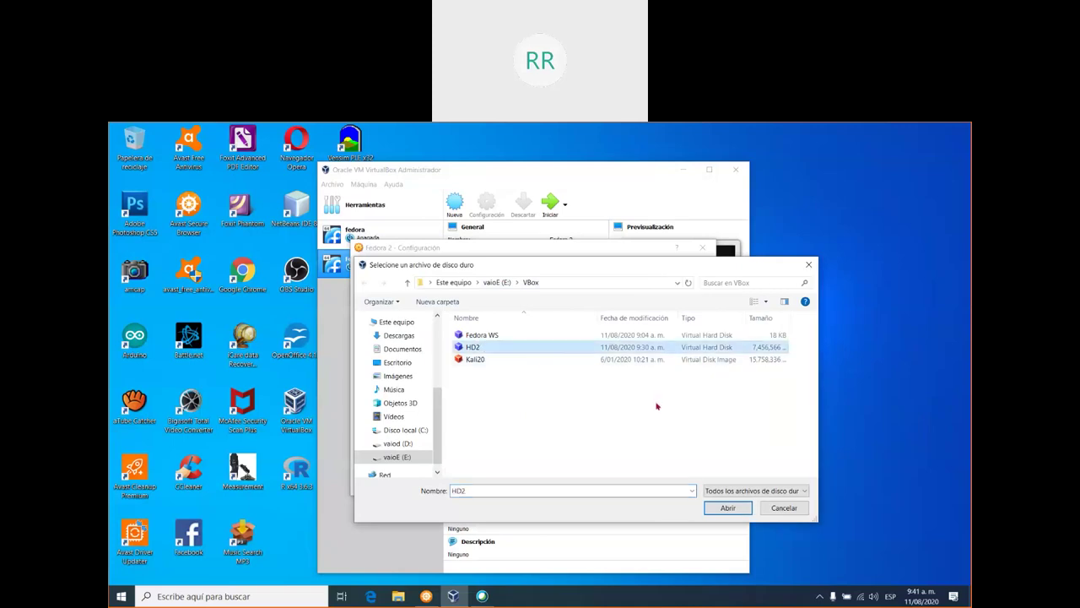
left_click(728, 508)
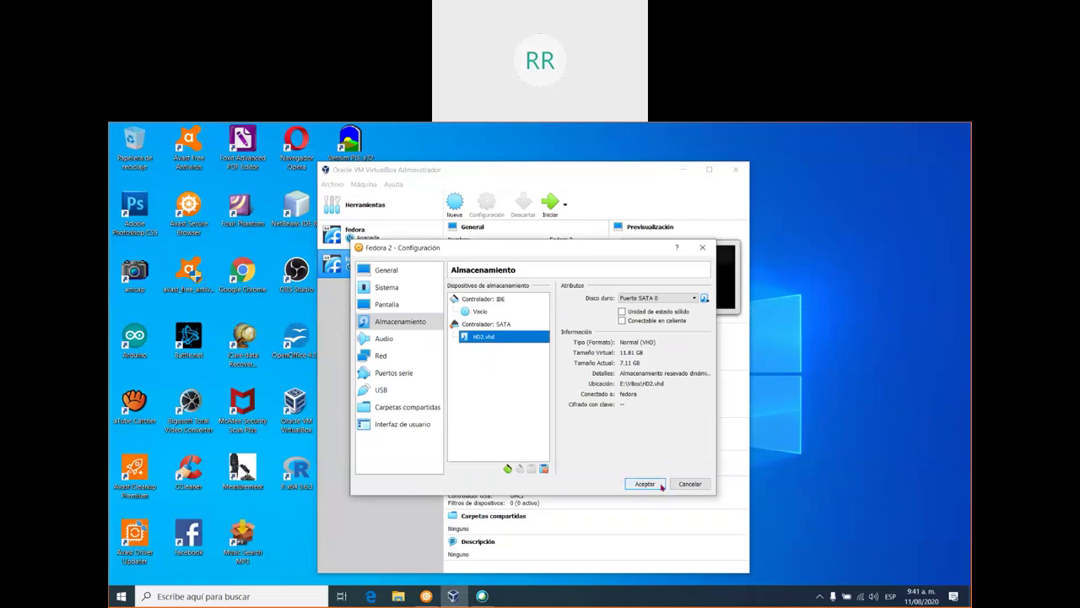
Step: Review Fedora 2's general settings, including the advanced, description and disk encryption options
left_click(390, 271)
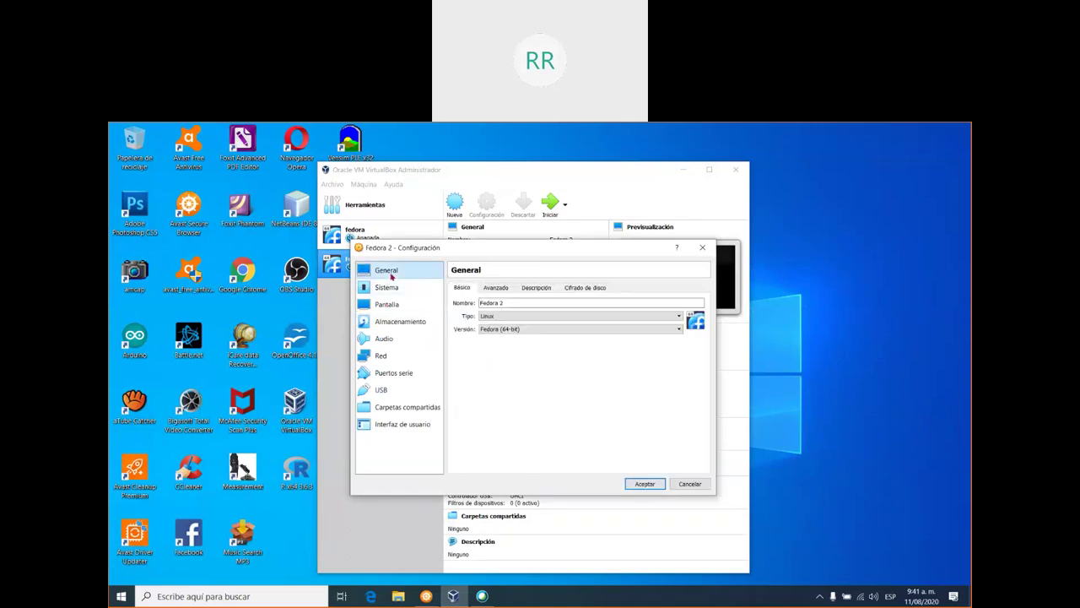
left_click(495, 288)
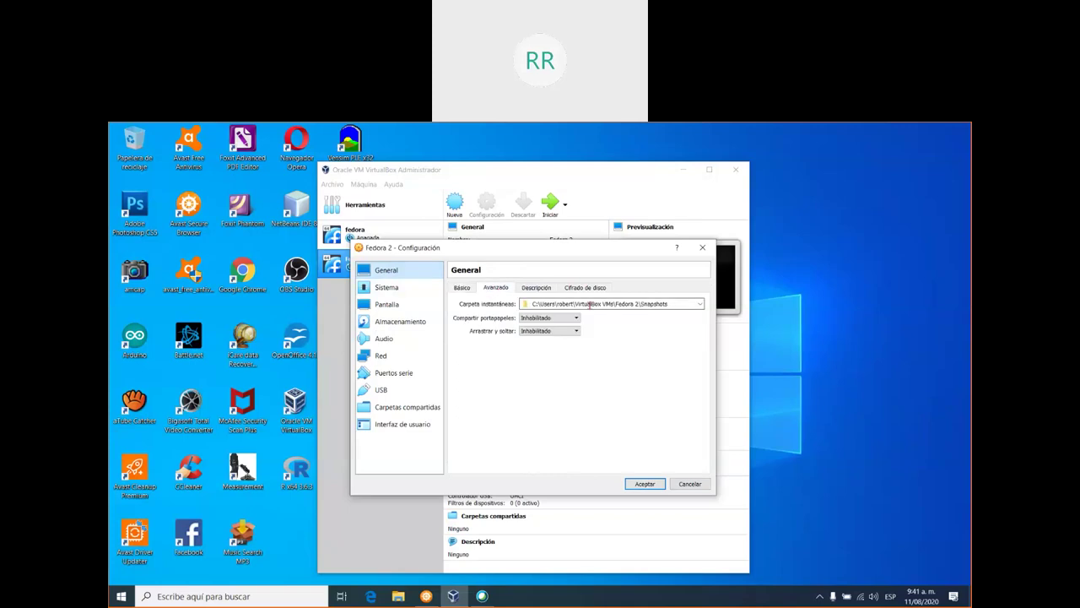
left_click(531, 288)
left_click(581, 288)
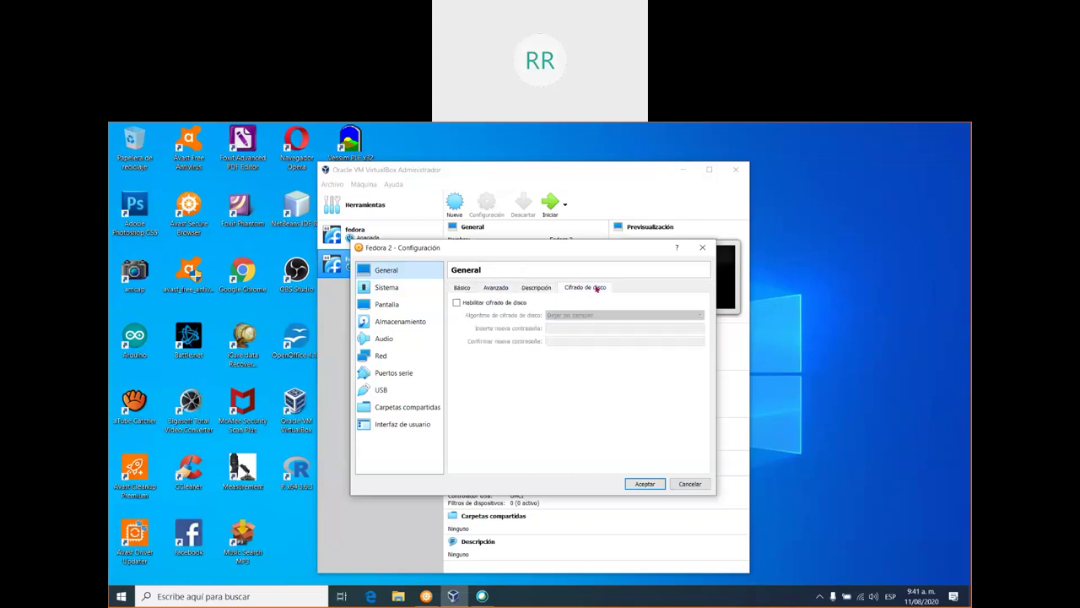
Step: Assign 4 processors to Fedora 2 and review its motherboard and acceleration settings
left_click(395, 288)
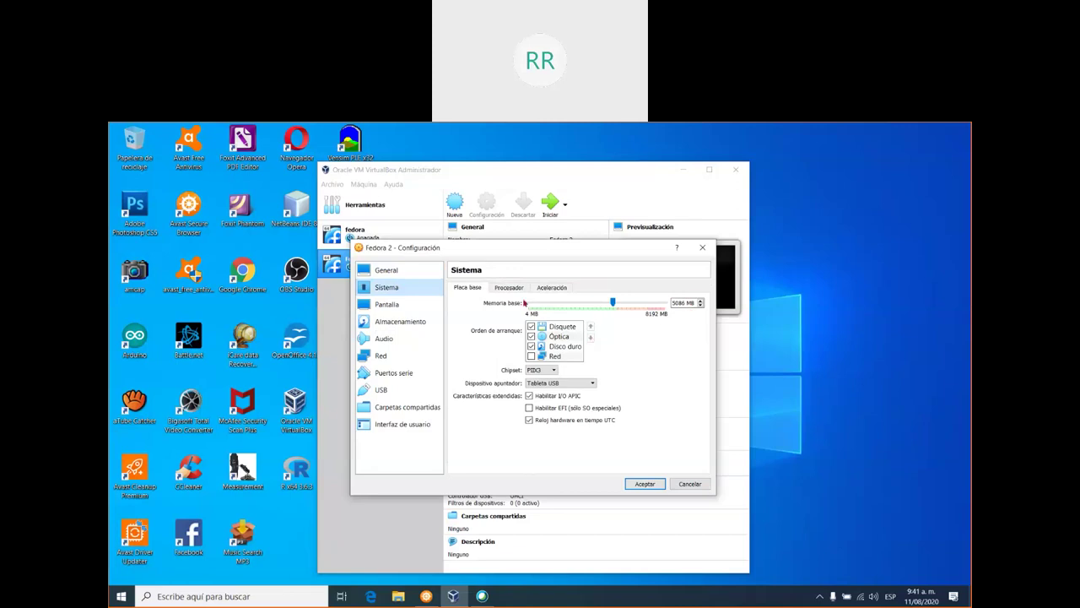
left_click(510, 288)
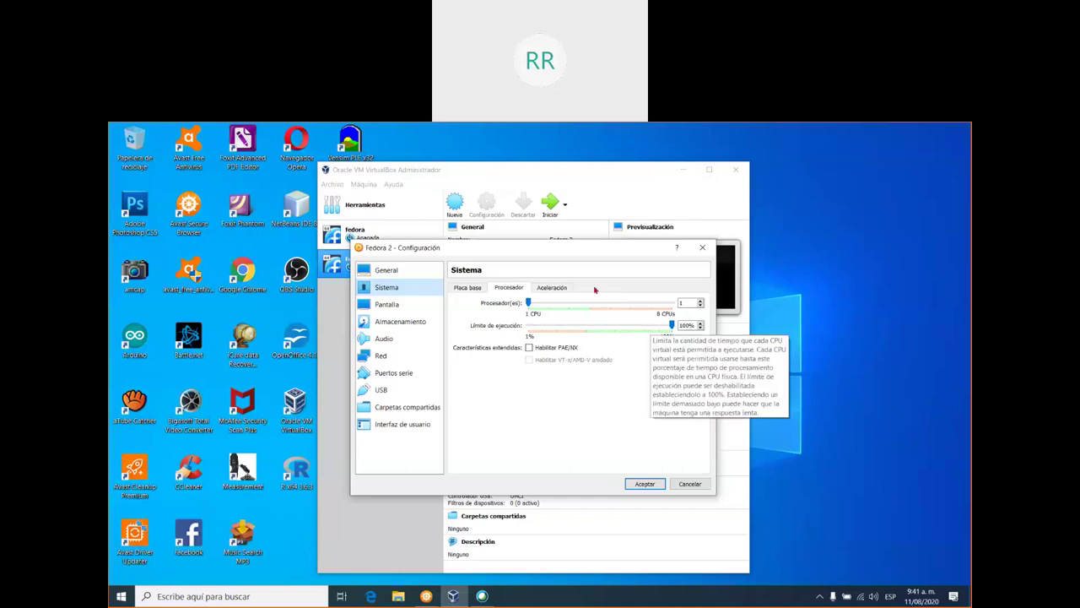
left_click_drag(527, 302, 592, 307)
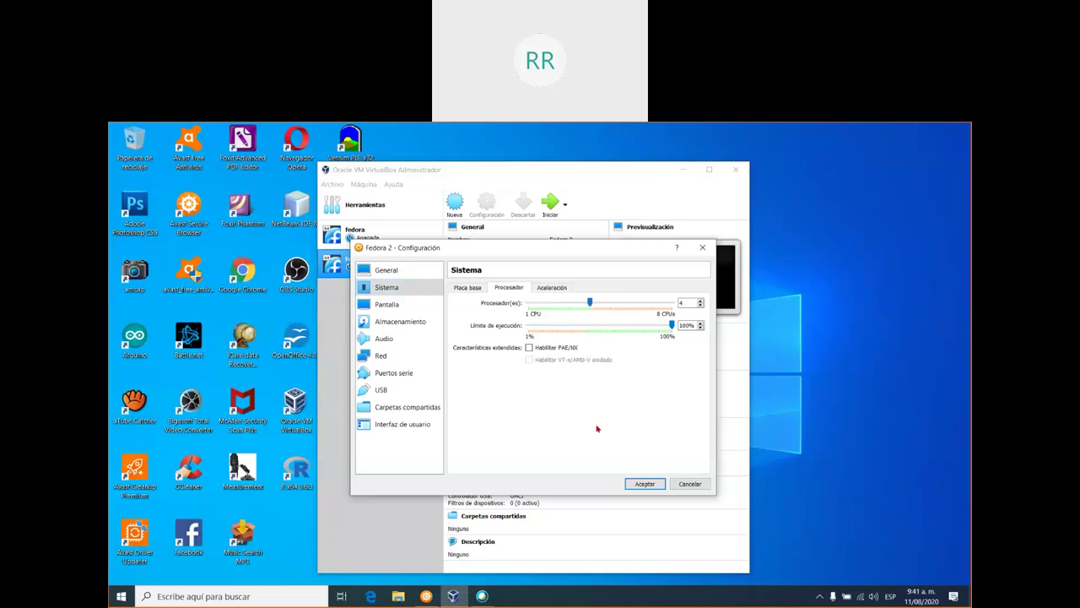
left_click(553, 288)
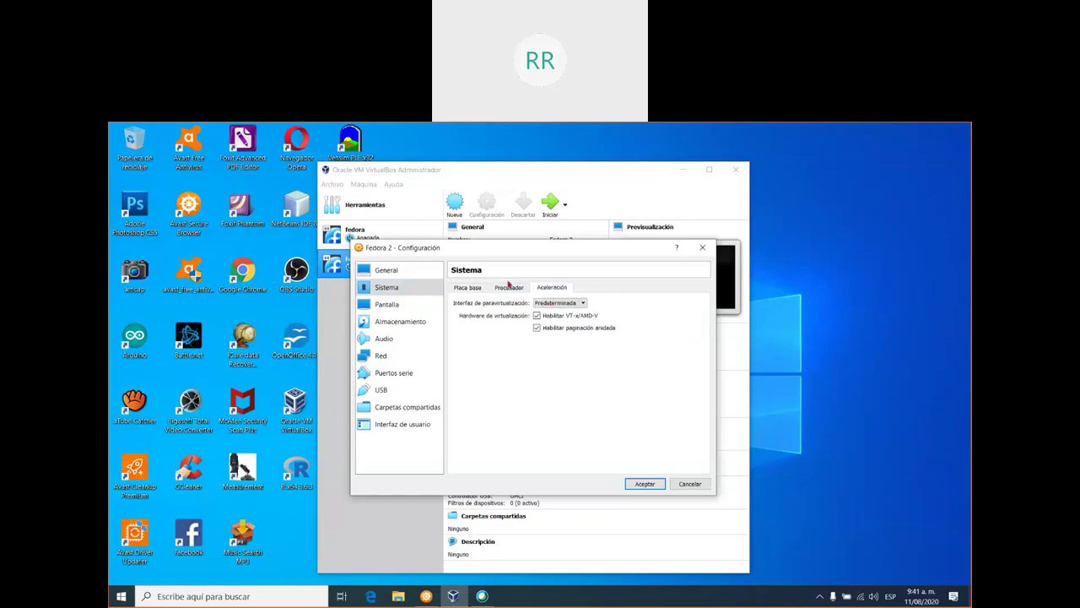
left_click(509, 288)
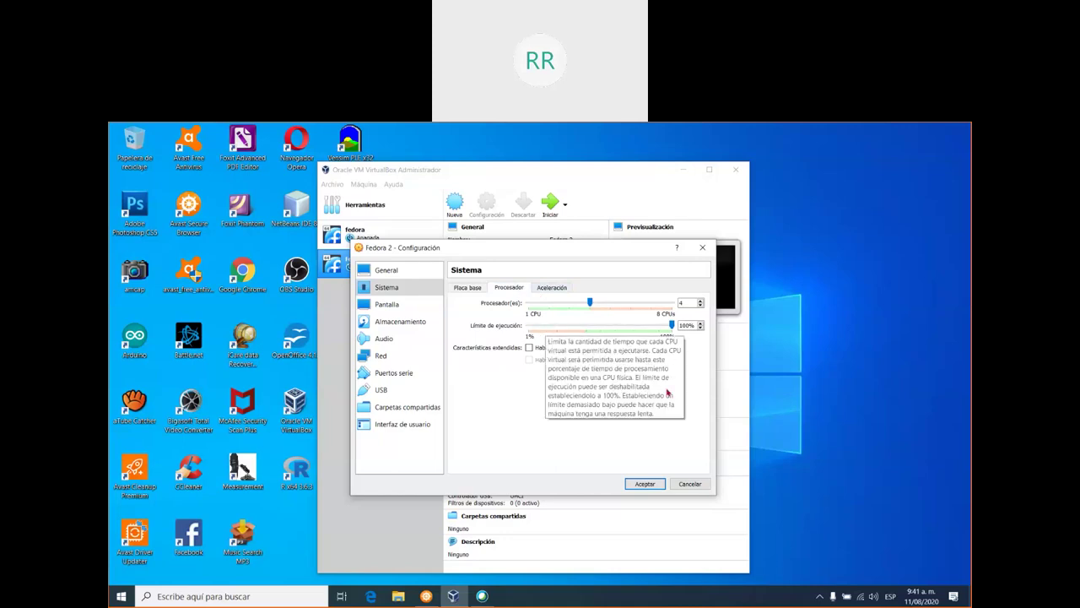
Step: Set Fedora 2's video memory to 112 MB and review the remote display and recording options
left_click(397, 305)
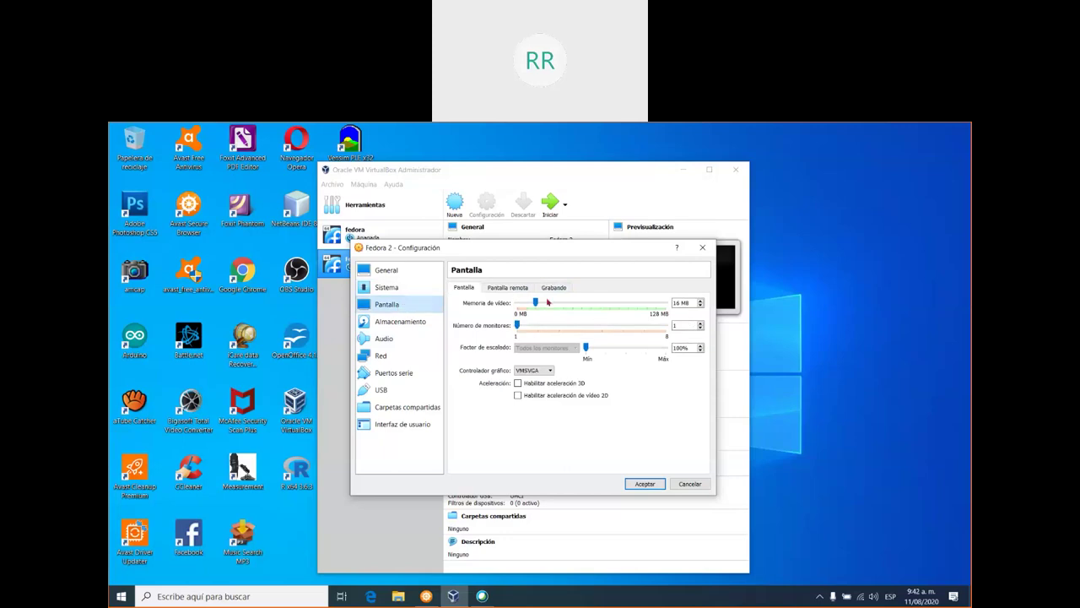
left_click_drag(535, 302, 647, 312)
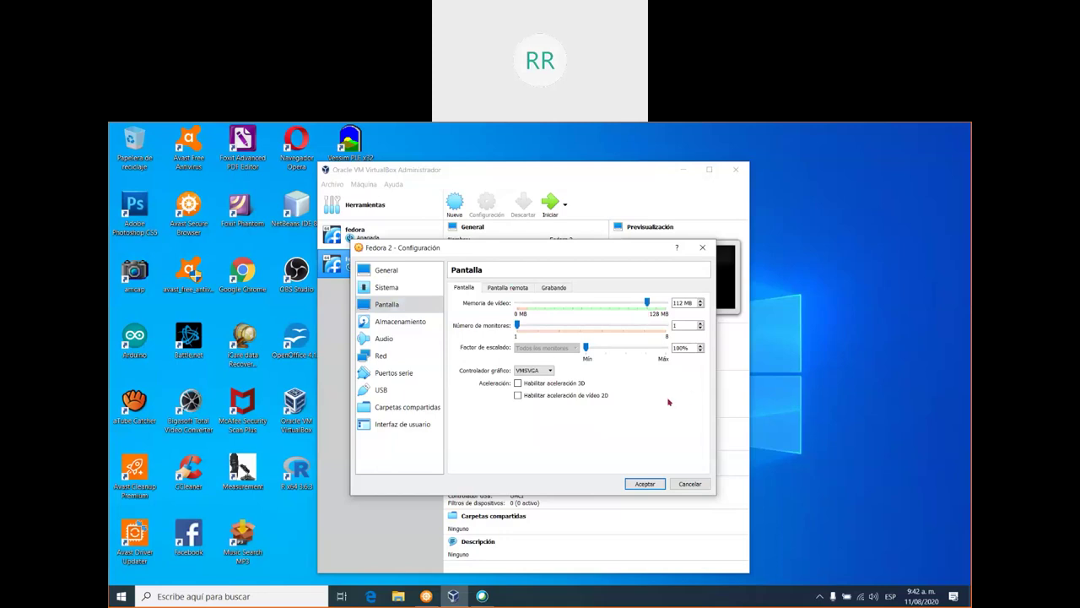
left_click(515, 288)
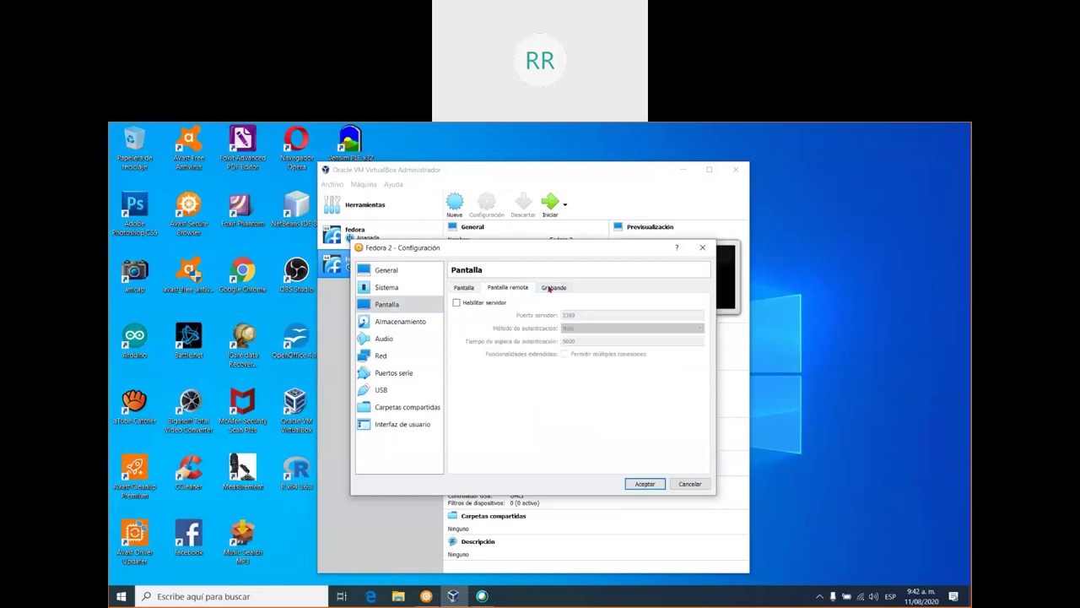
left_click(549, 287)
left_click(464, 288)
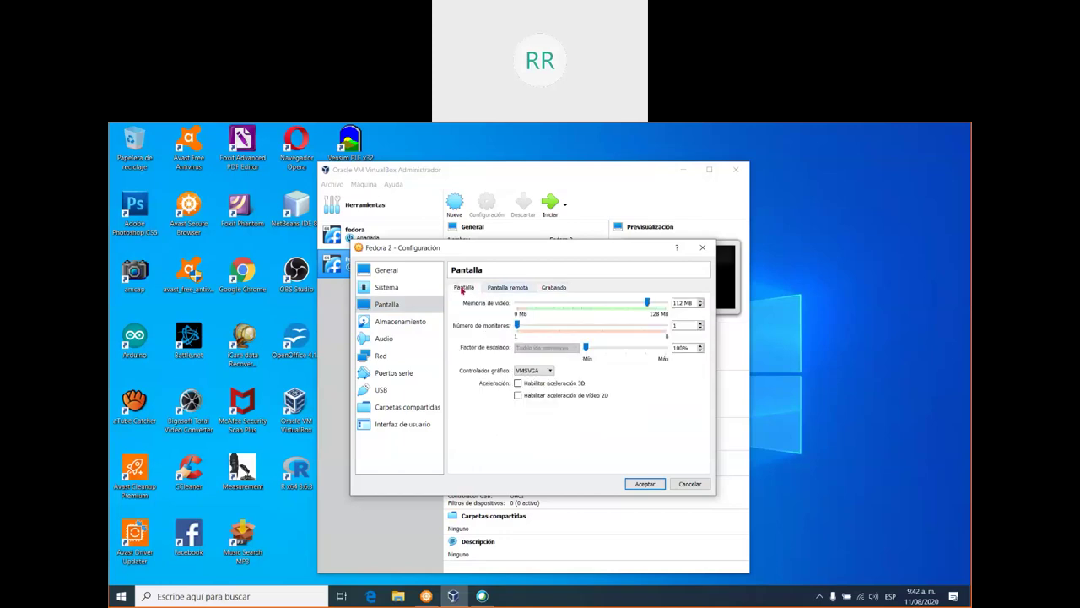
Step: Review Fedora 2's four network adapters, keep Adaptador 1 connected to NAT, and save the machine's settings
left_click(402, 323)
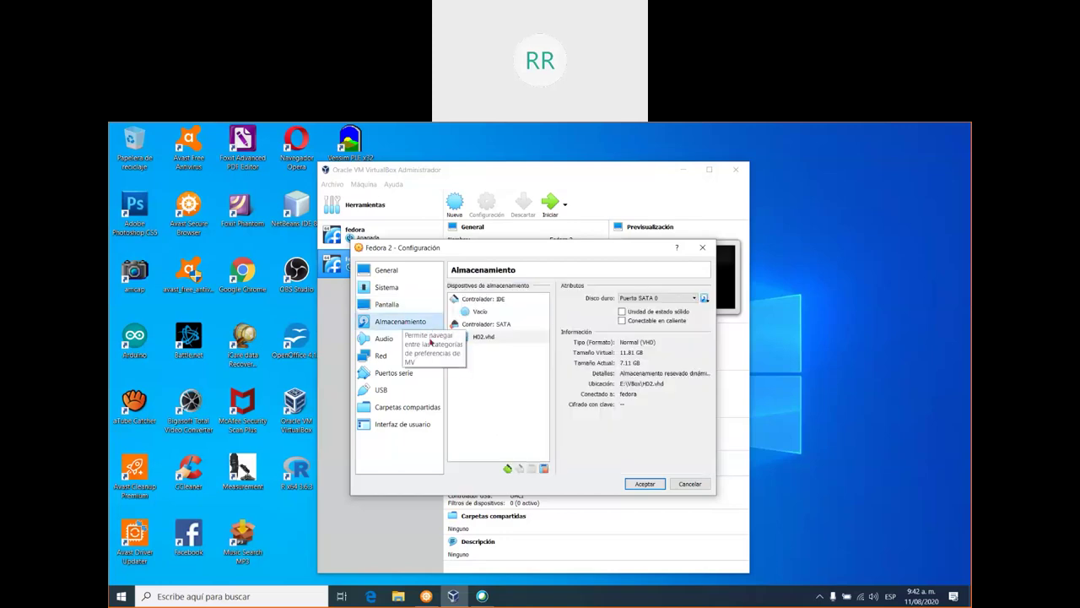
left_click(382, 359)
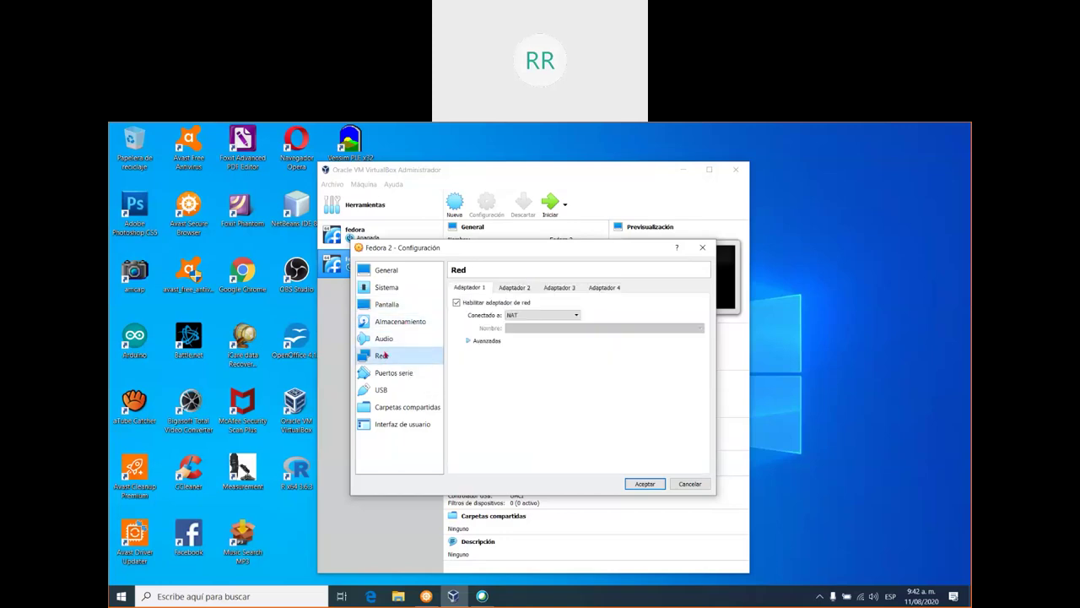
left_click(609, 288)
left_click(560, 288)
left_click(515, 287)
left_click(464, 288)
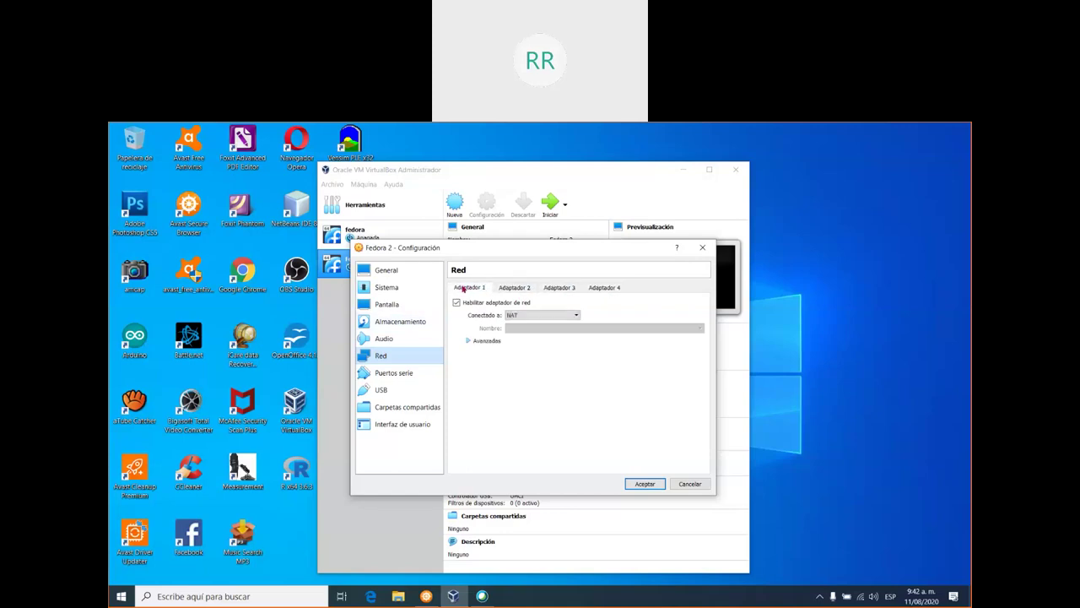
left_click(563, 317)
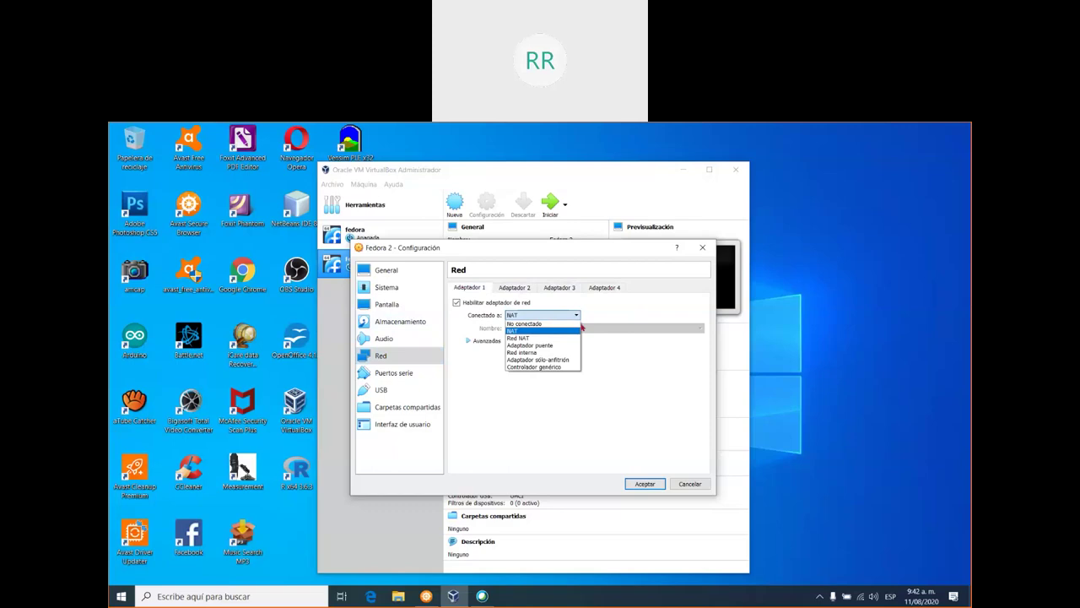
left_click(540, 332)
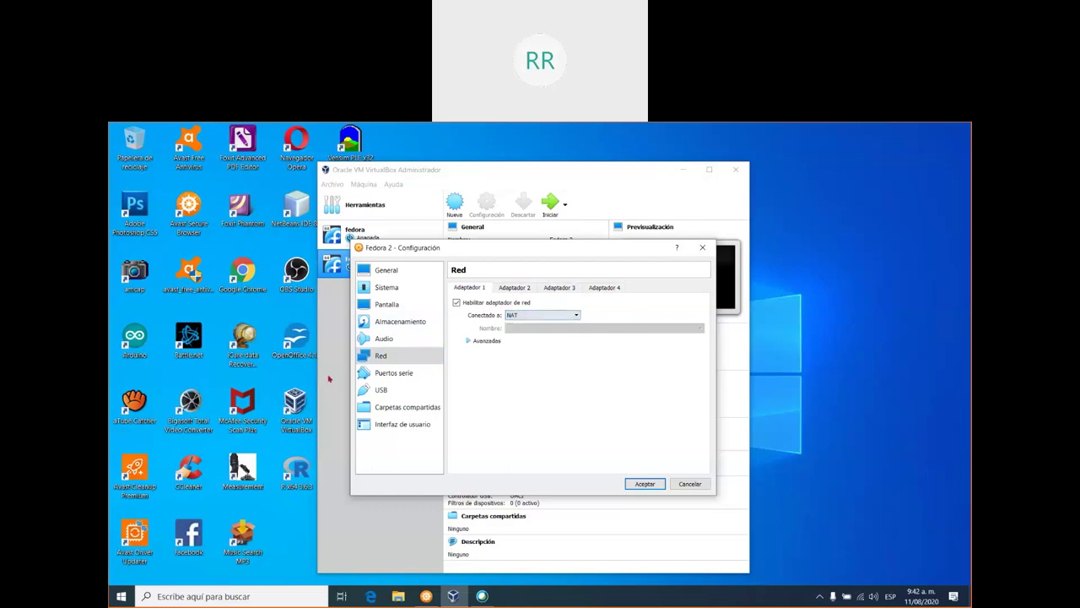
left_click(647, 483)
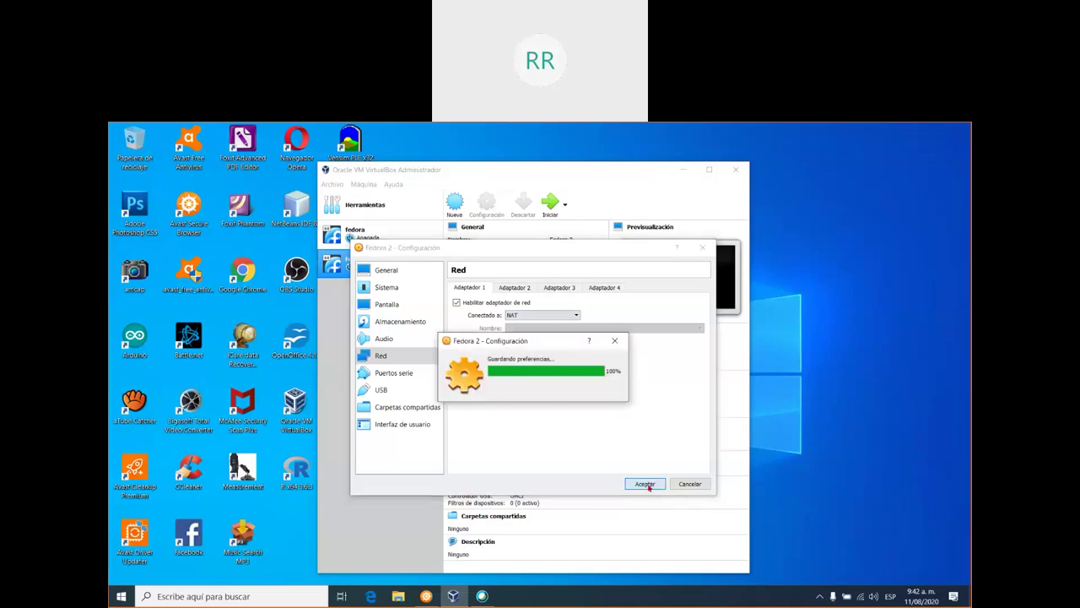
Step: Start the Fedora 2 virtual machine, dismissing the keyboard capture and mouse integration notices, and choose the listed user at login
left_click(550, 203)
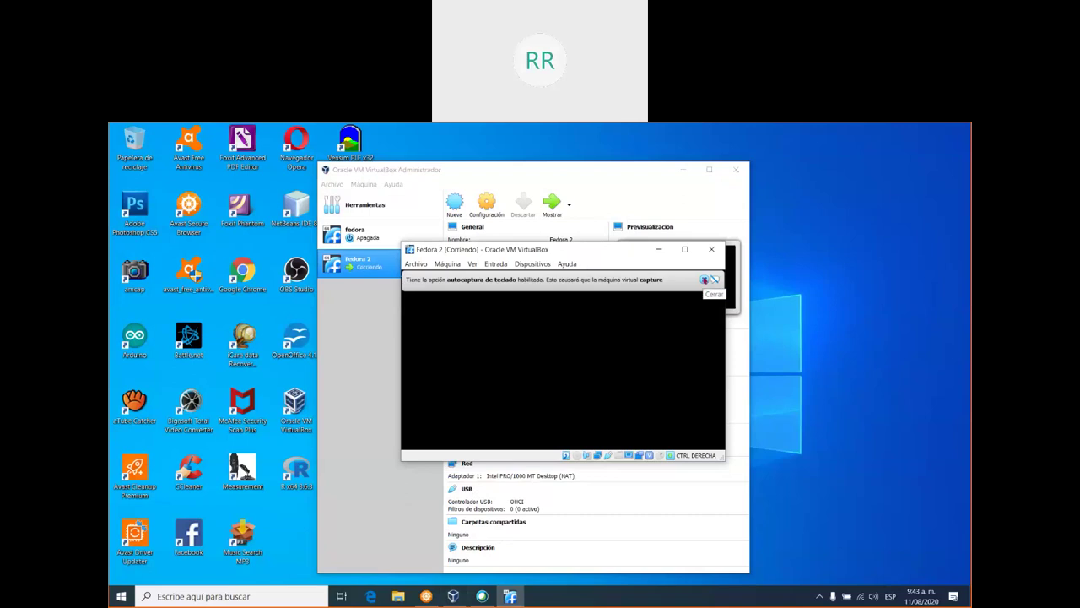
left_click(705, 280)
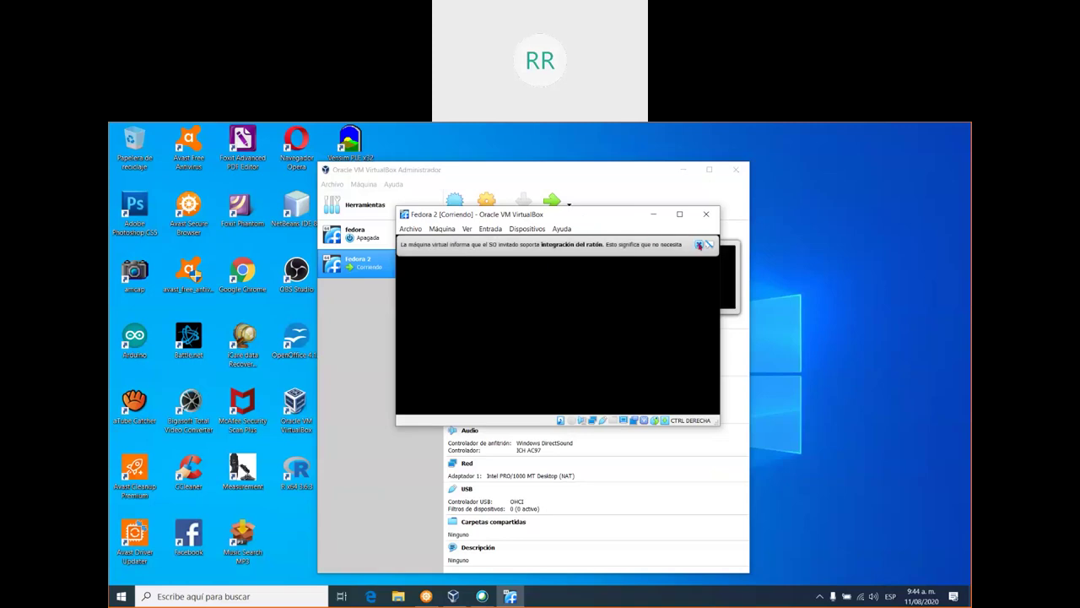
left_click(699, 245)
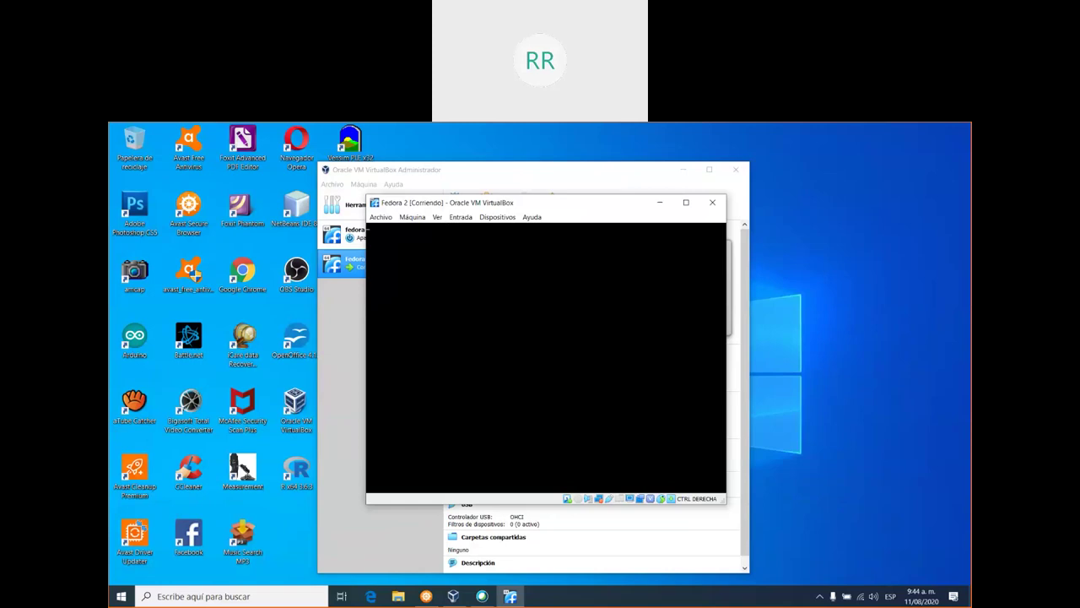
left_click(604, 139)
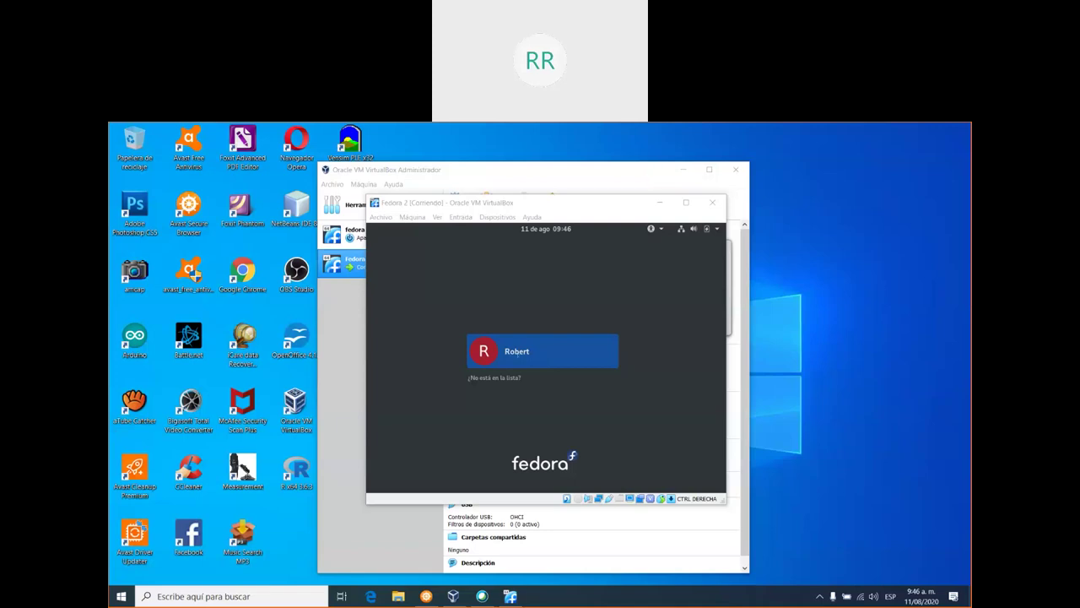
left_click(517, 352)
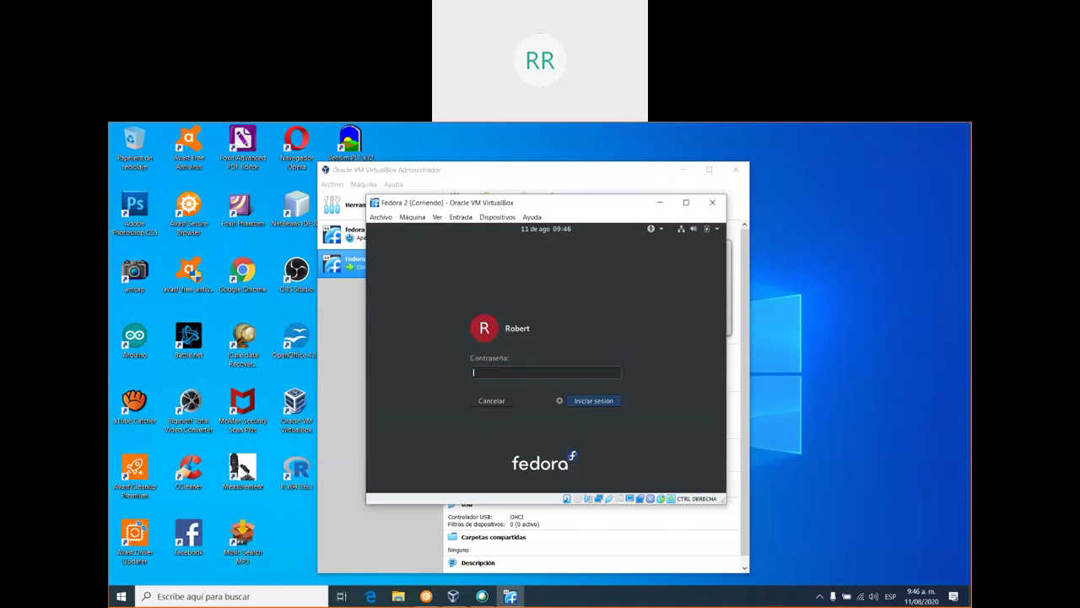
left_click(716, 145)
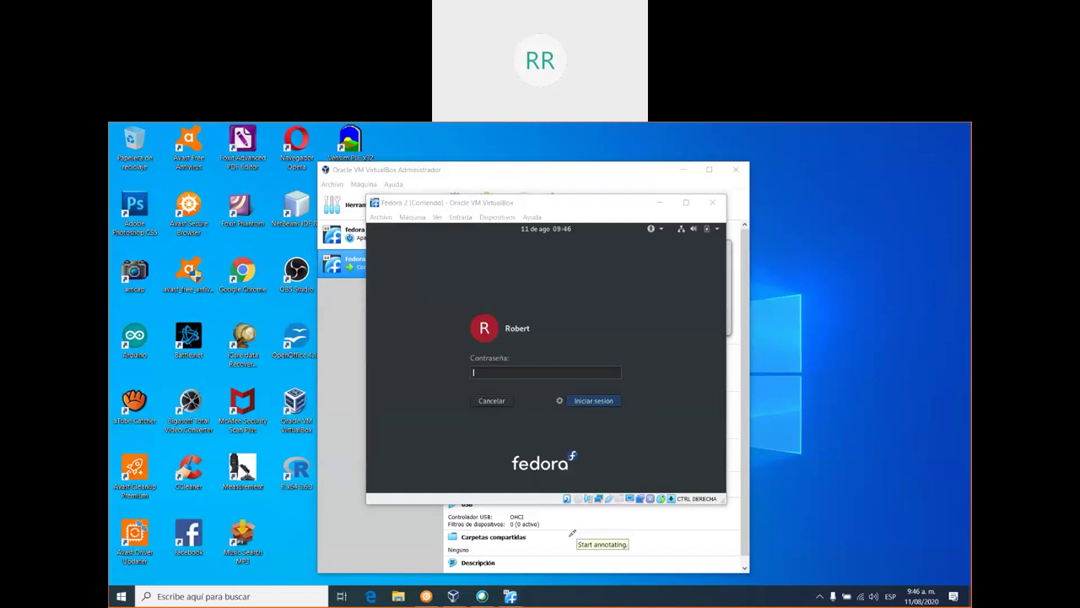
mouse_move(569, 545)
left_mouse_down()
mouse_move(567, 532)
mouse_move(596, 531)
left_mouse_up()
mouse_move(572, 554)
left_mouse_down()
mouse_move(573, 533)
mouse_move(613, 532)
mouse_move(602, 542)
mouse_move(626, 535)
mouse_move(617, 524)
mouse_move(660, 539)
mouse_move(650, 525)
mouse_move(674, 551)
mouse_move(689, 511)
left_mouse_up()
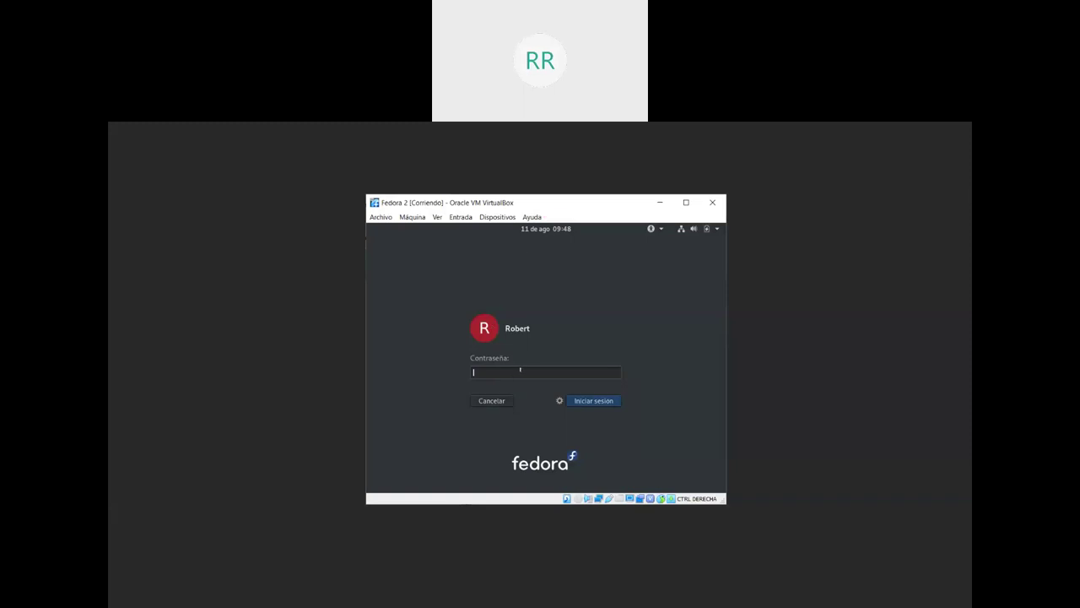
Step: Enter the account password and sign in to the Fedora session
type("********")
key("Return")
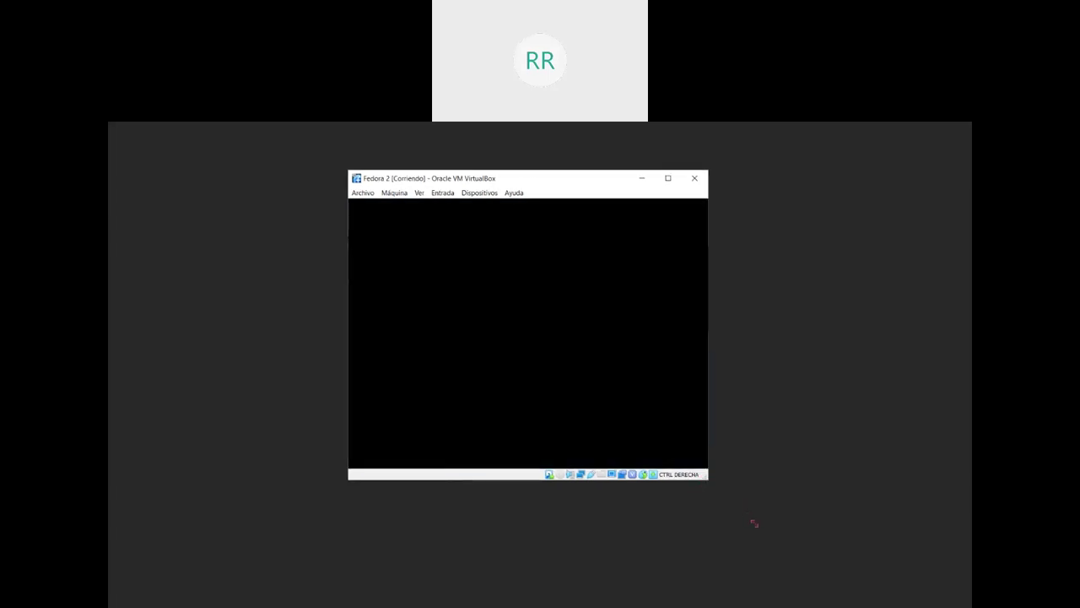
Step: Enlarge the Fedora 2 machine window and check the display modes offered for it
left_click_drag(769, 543, 770, 545)
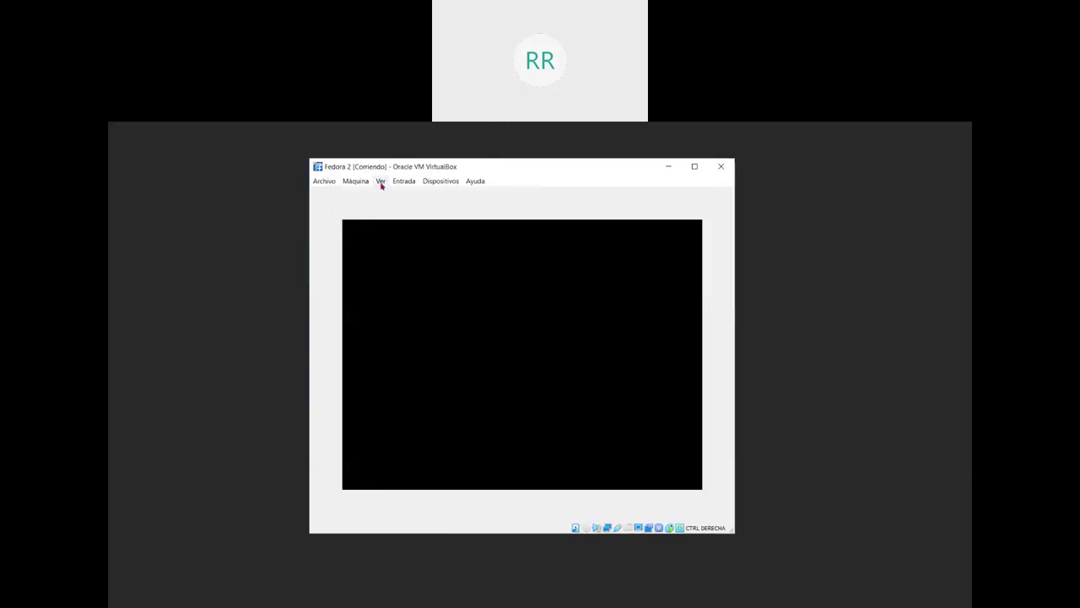
left_click(381, 181)
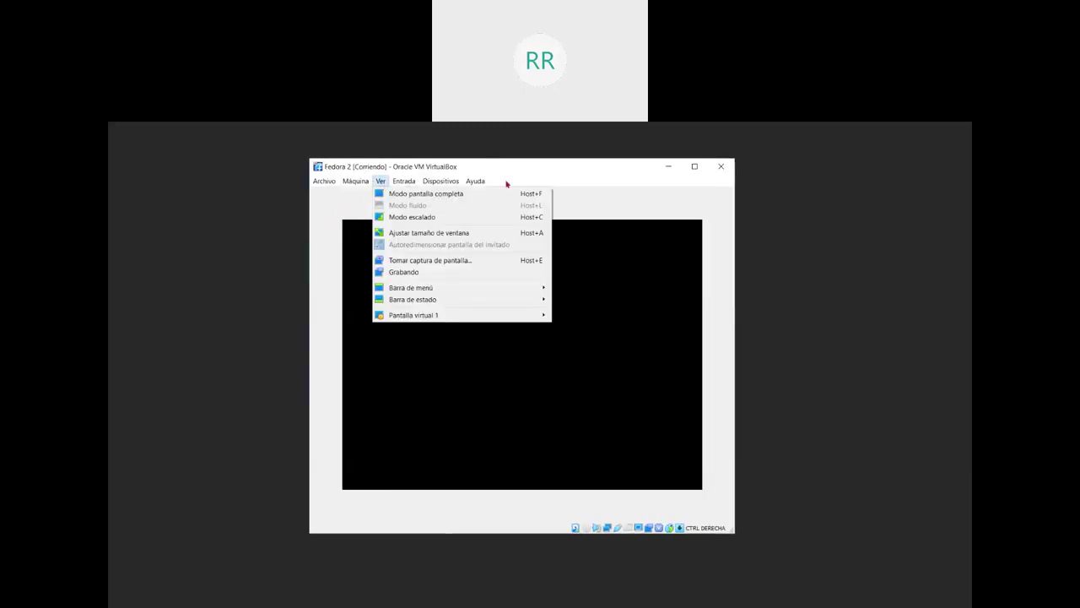
left_click(549, 166)
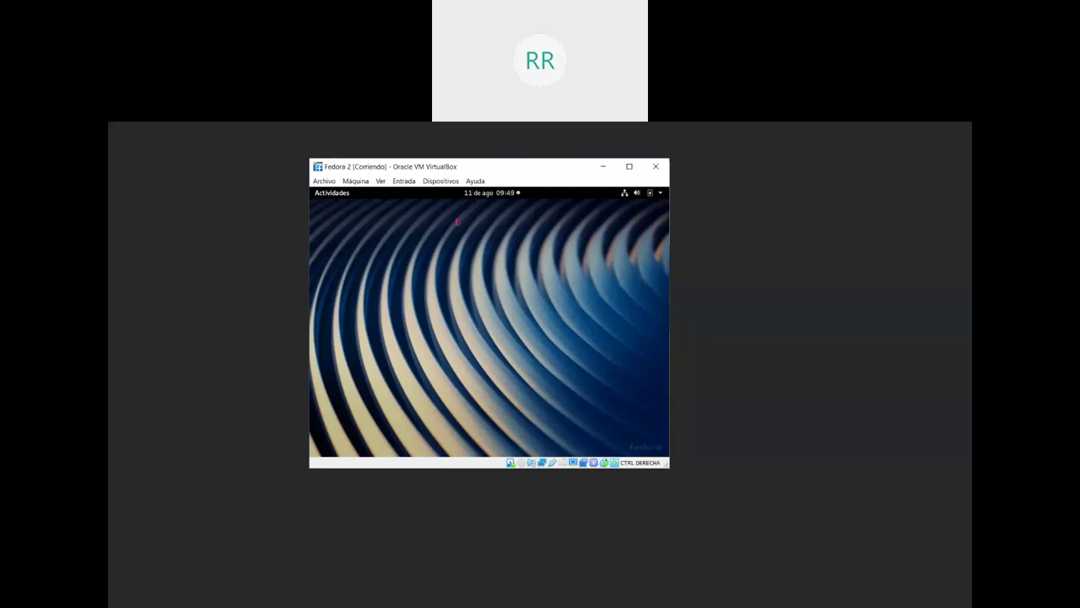
Step: Reposition the Fedora 2 machine window on the desktop and enlarge it beyond the guest screen
left_click_drag(454, 166, 466, 215)
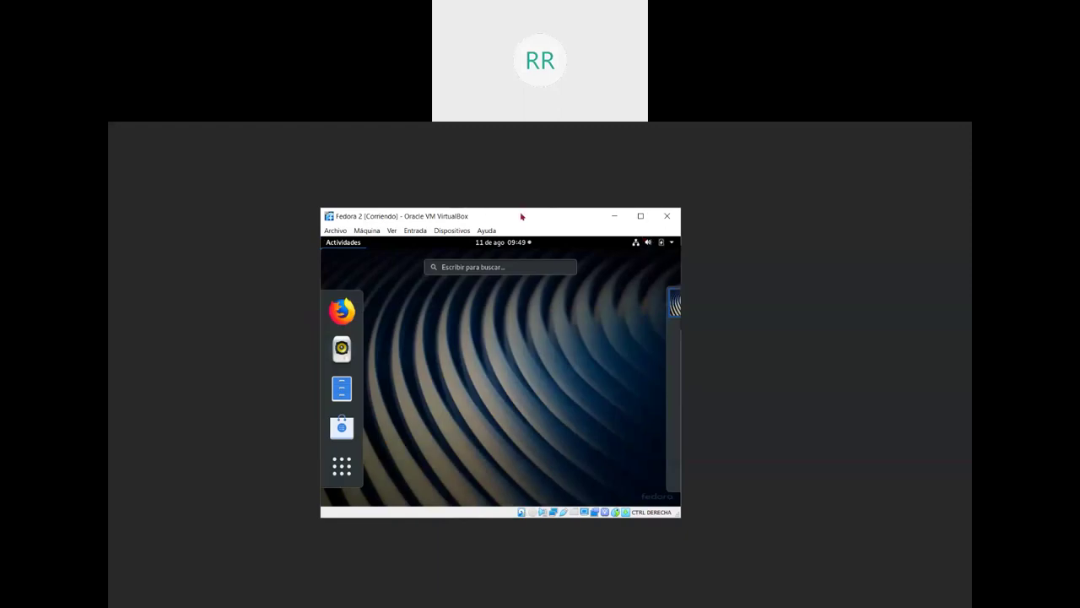
left_click_drag(506, 215, 523, 213)
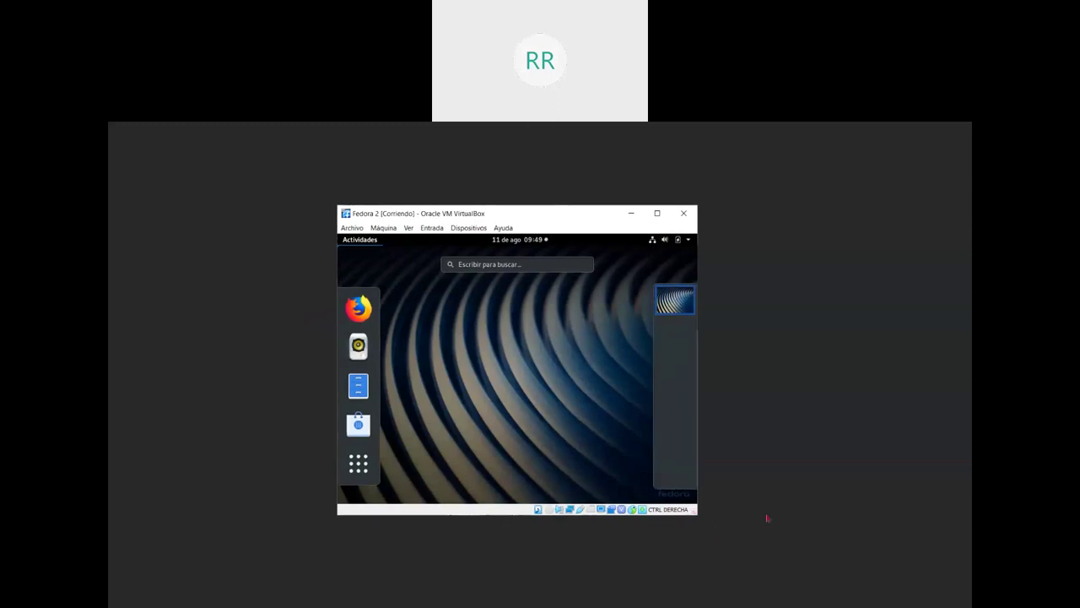
left_click_drag(697, 515, 783, 567)
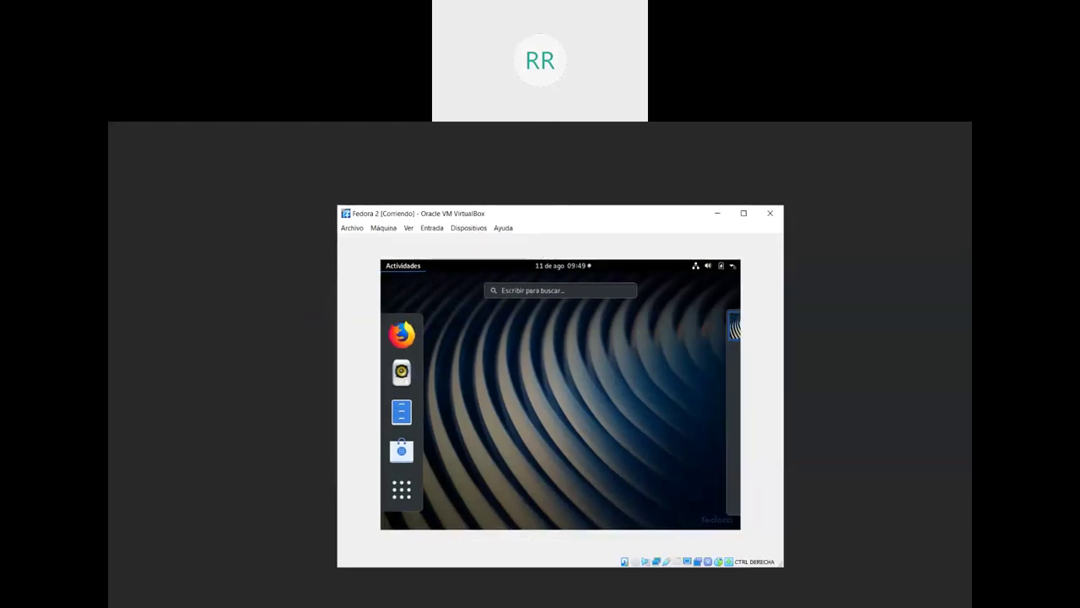